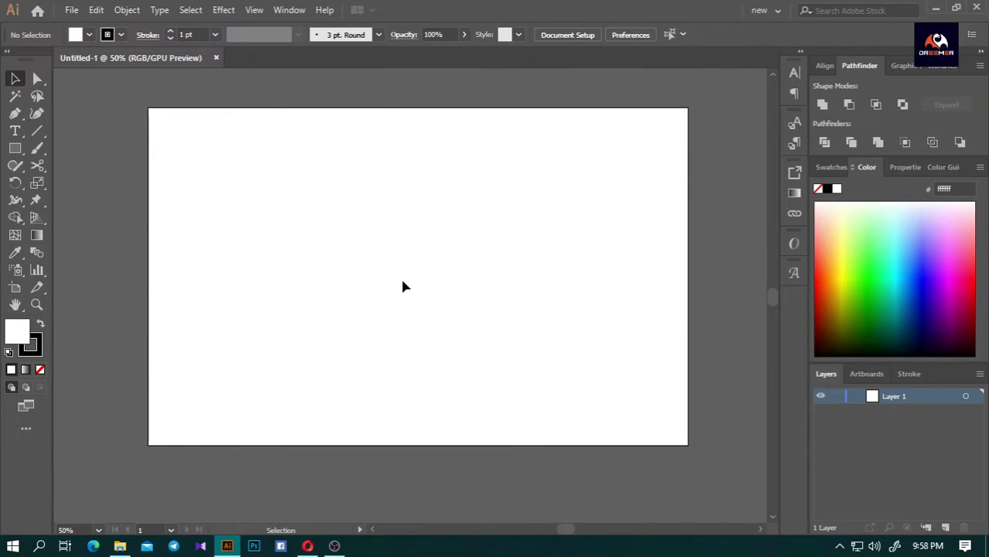
# - Draw a circle near the middle of the artboard with the Ellipse tool
pyautogui.press('l')
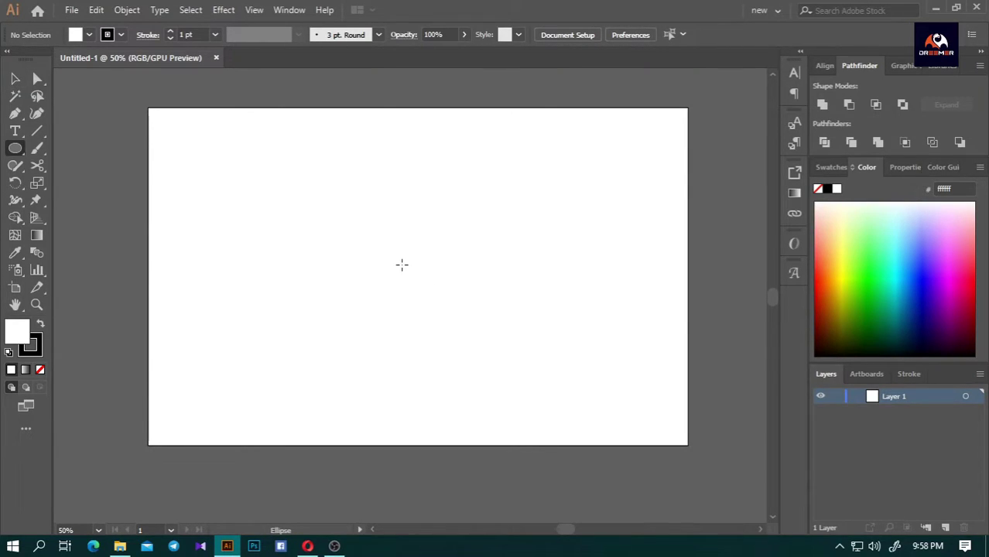
pyautogui.moveTo(419, 275); pyautogui.dragTo(439, 290)
pyautogui.hotkey('ctrl', '1')
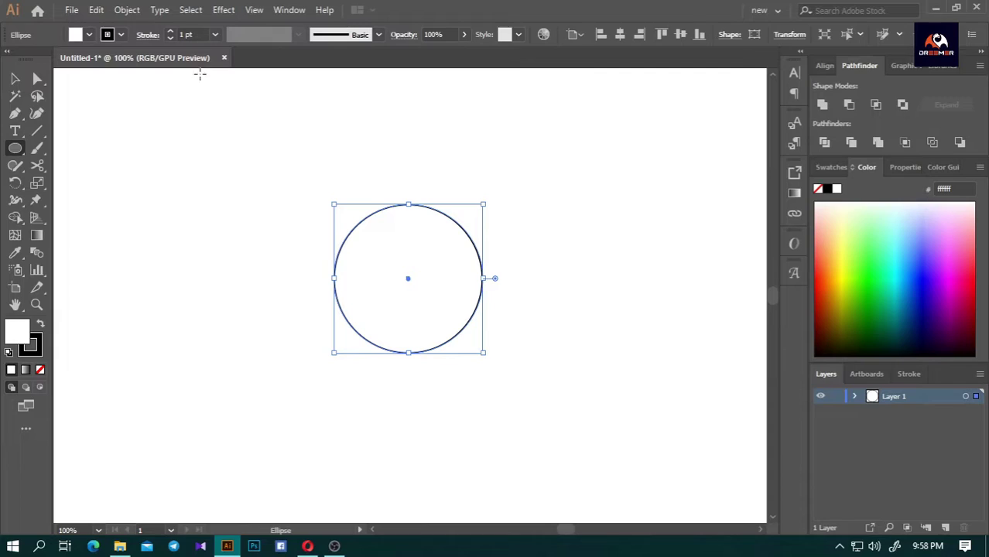
# - Set the circle's stroke weight to 20 pt
pyautogui.click(215, 35)
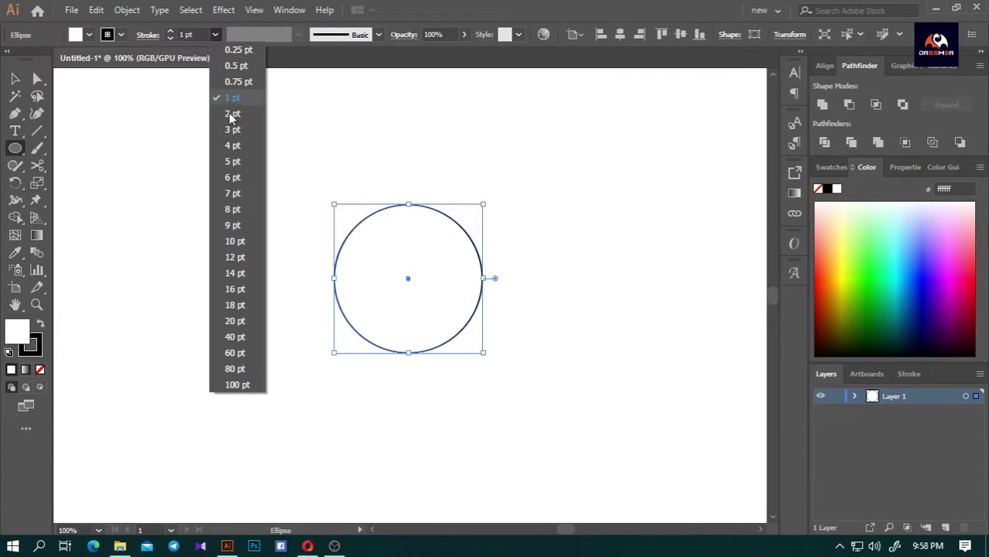
pyautogui.click(236, 198)
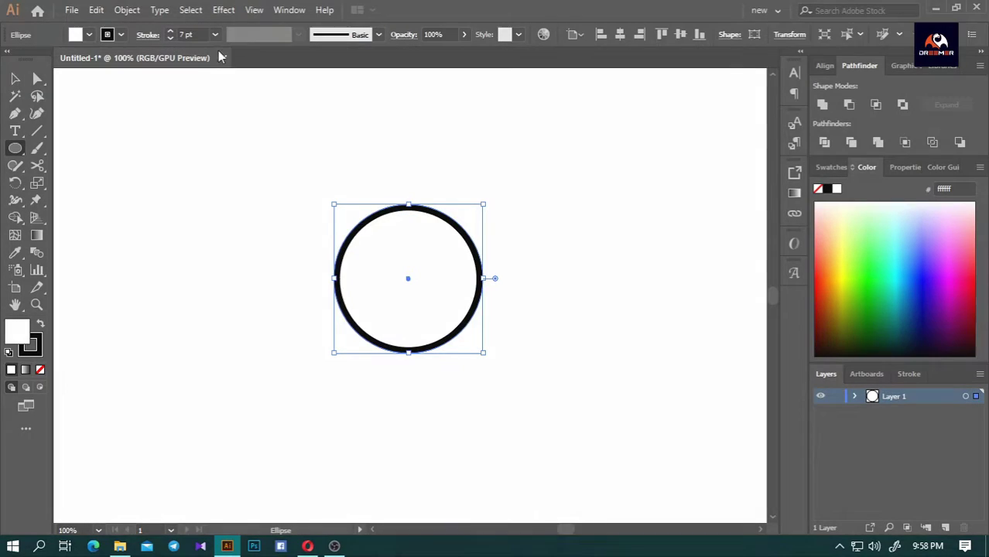
pyautogui.click(215, 35)
pyautogui.click(234, 320)
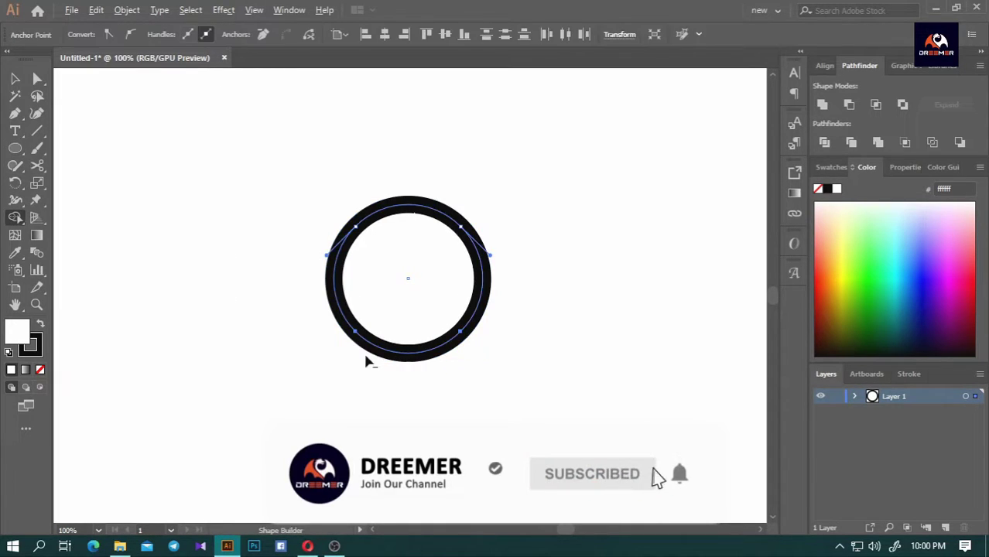
# - Cut the ring at its two lower anchors and delete the detached bottom arc
pyautogui.click(37, 79)
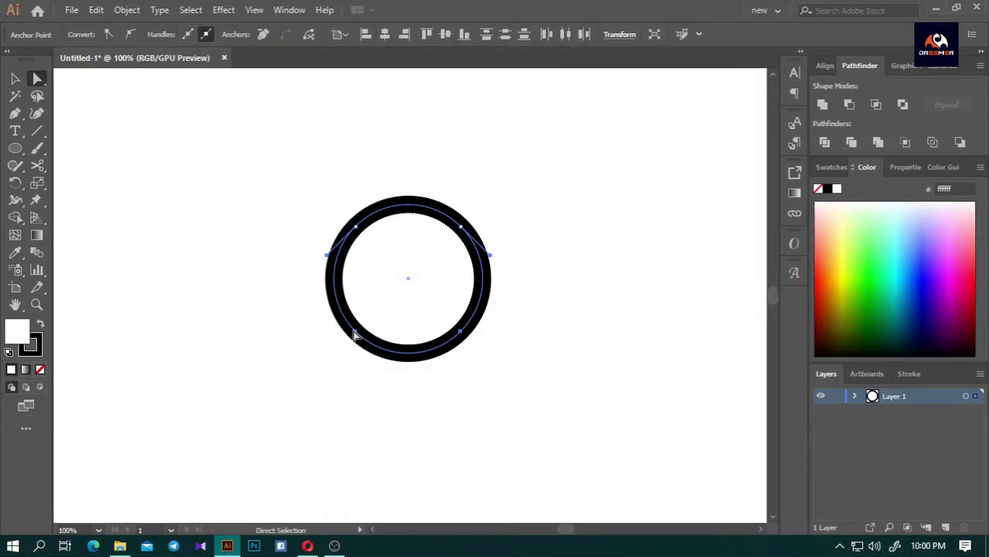
pyautogui.click(355, 332)
pyautogui.keyDown('shift'); pyautogui.click(461, 332); pyautogui.keyUp('shift')
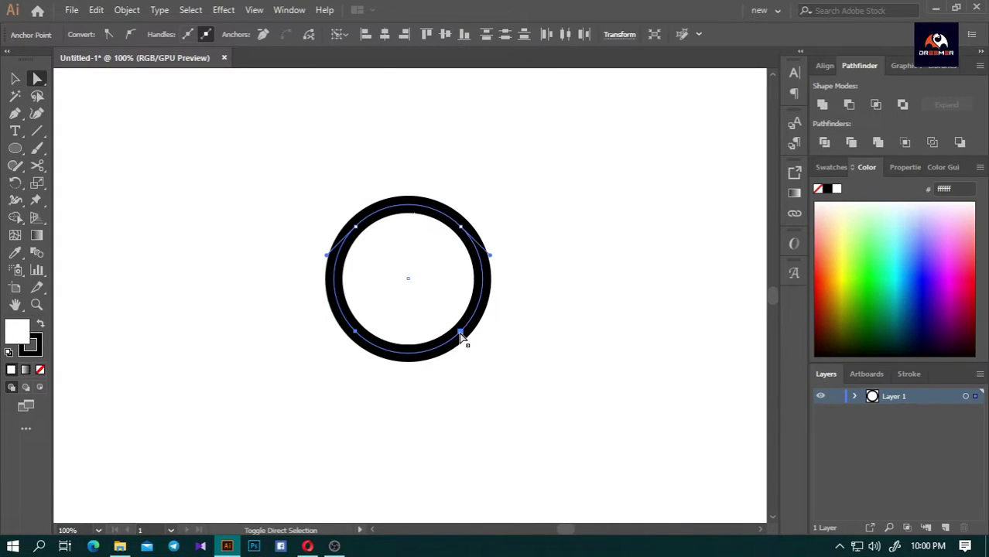
pyautogui.click(308, 35)
pyautogui.click(477, 404)
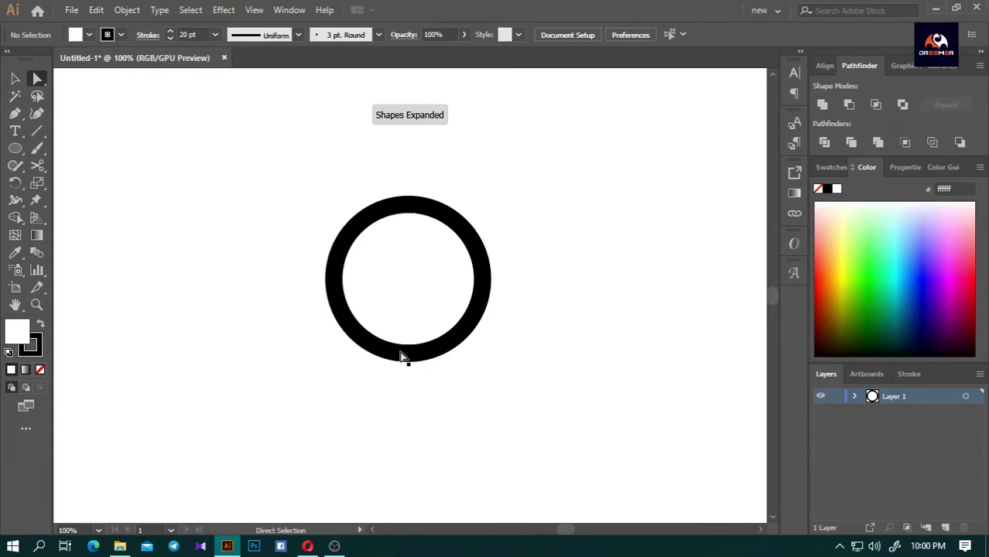
pyautogui.moveTo(399, 358); pyautogui.dragTo(418, 395)
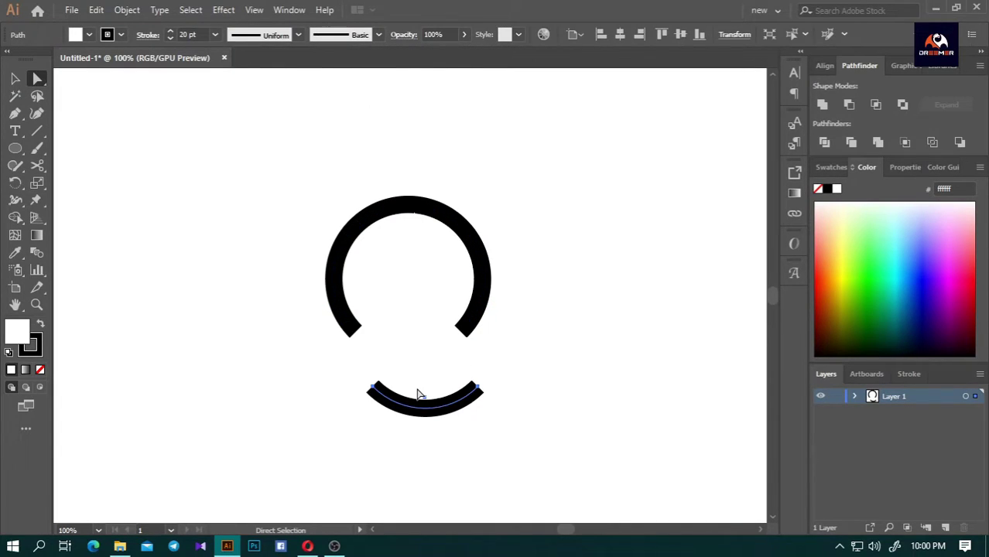
pyautogui.press('Delete')
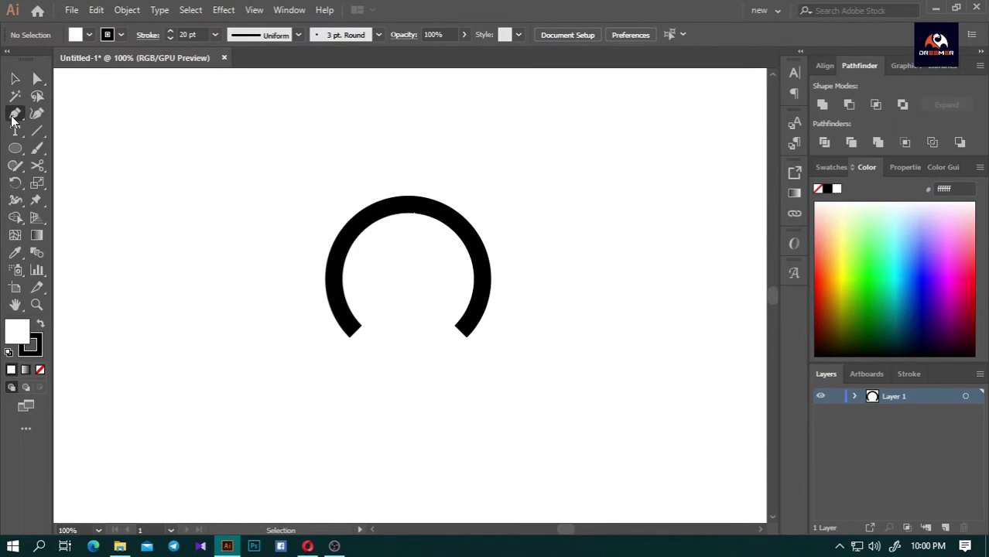
# - Extend the arc's right end into a straight leg running down to the lower left
pyautogui.click(462, 334)
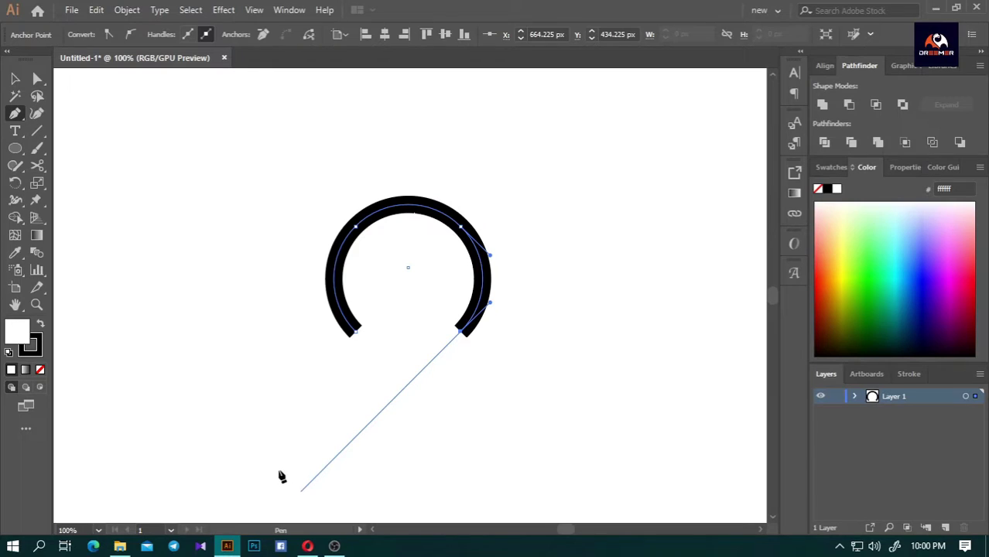
pyautogui.scroll(-1, 283, 477)
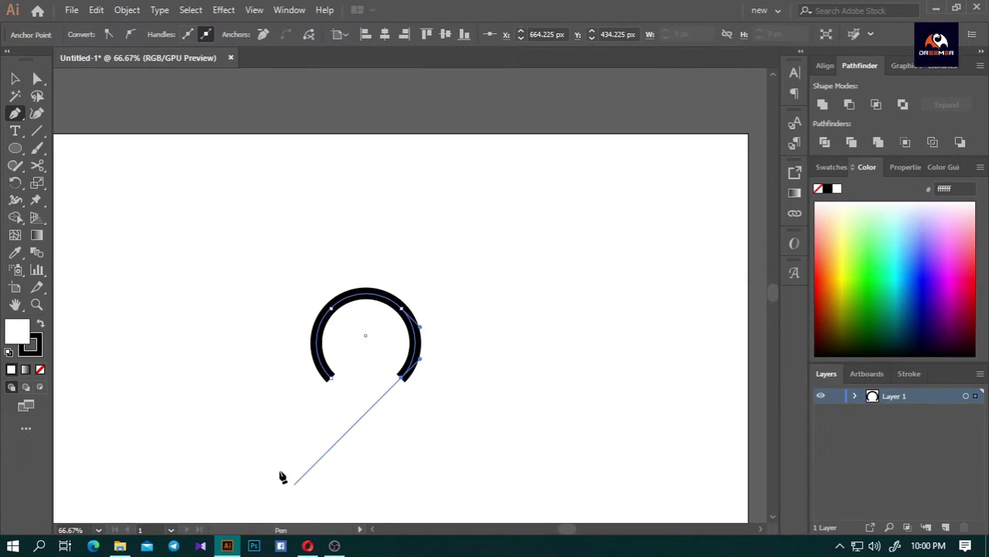
pyautogui.click(284, 501)
pyautogui.hotkey('ctrl', '1')
pyautogui.hotkey('ctrl', 'r')
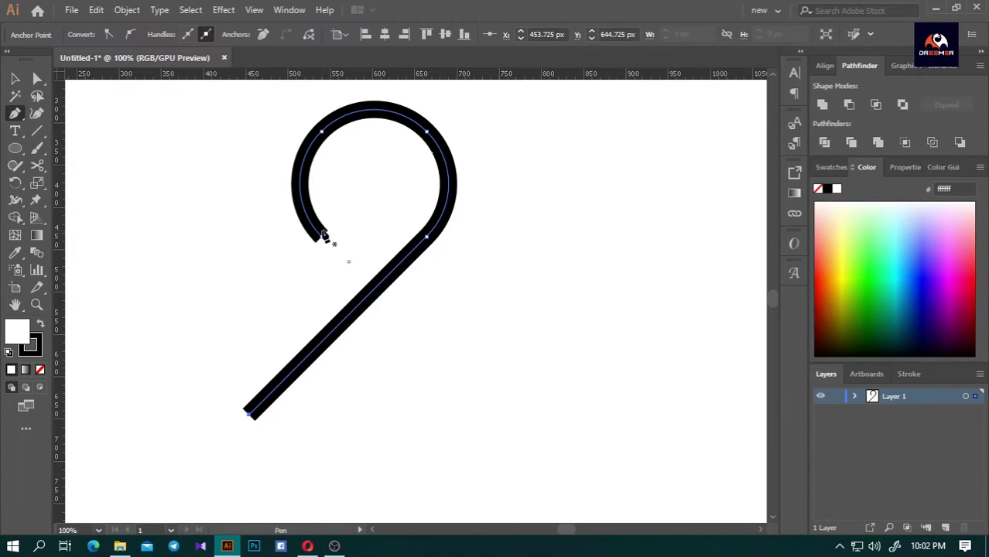
# - Draw a second leg from the arc's left end to the lower right, crossing the first
pyautogui.click(324, 242)
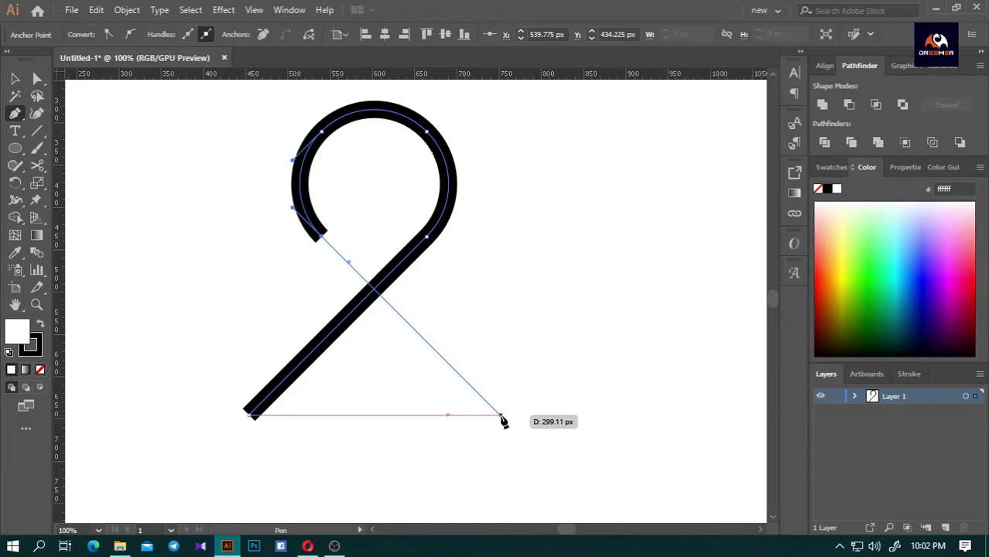
pyautogui.click(501, 416)
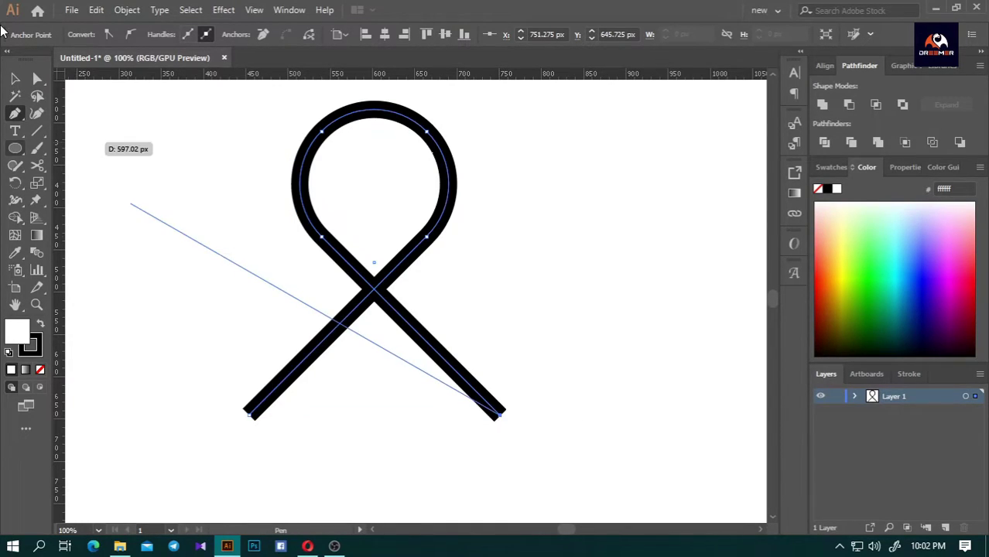
pyautogui.click(17, 80)
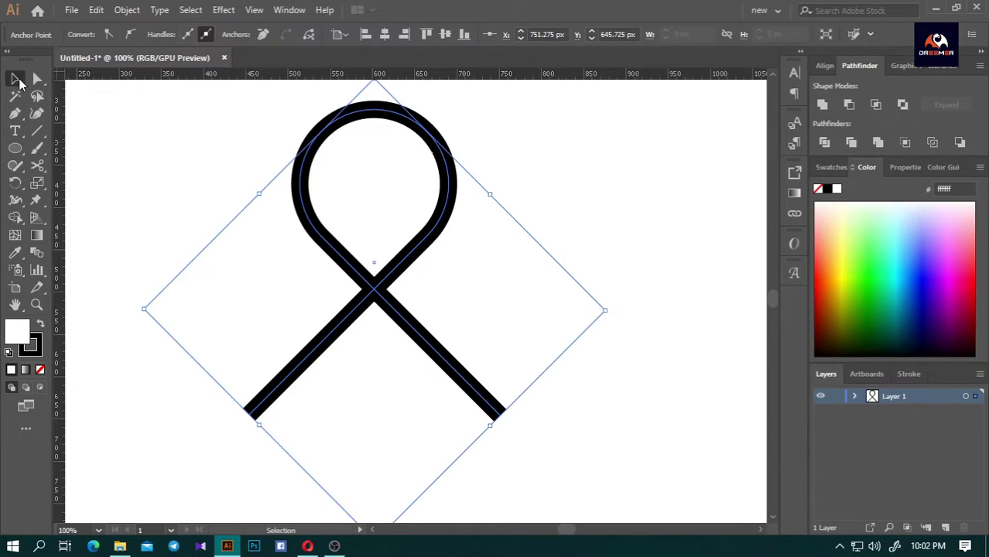
pyautogui.click(605, 224)
pyautogui.scroll(1, 604, 226)
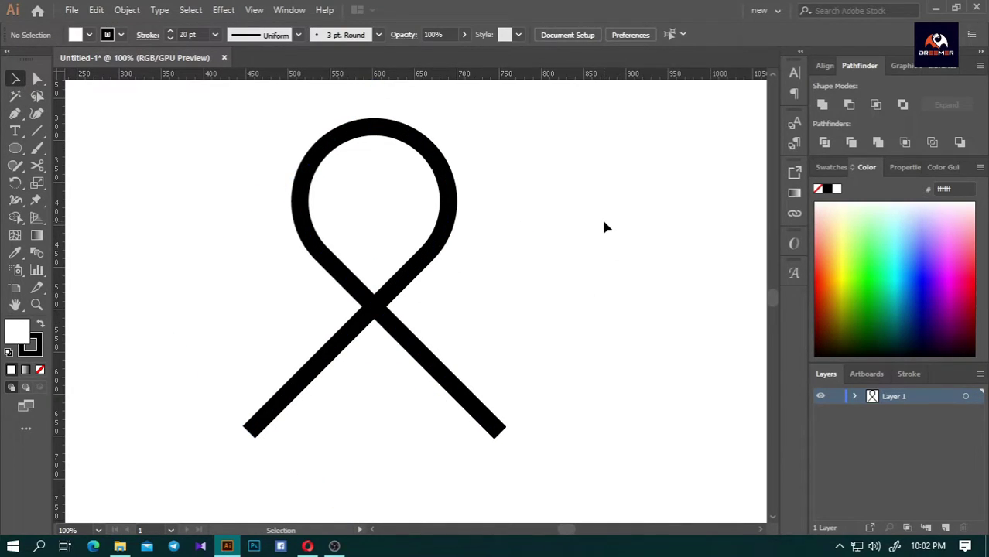
pyautogui.scroll(-1, 233, 248)
pyautogui.scroll(1, 232, 247)
pyautogui.hotkey('ctrl', 'z')
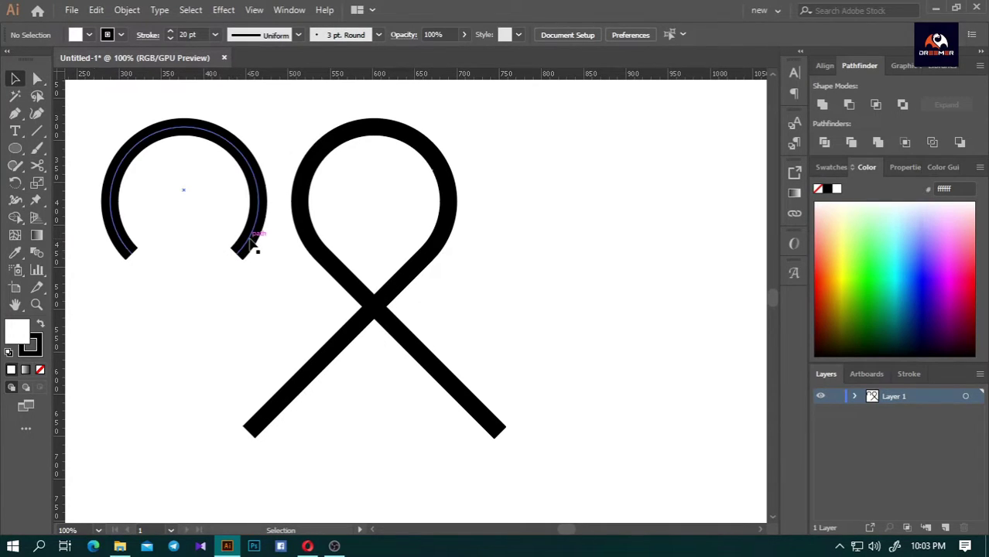
# - Rotate the pasted arc 90° into a C shape and move it down beside the left leg
pyautogui.click(251, 243)
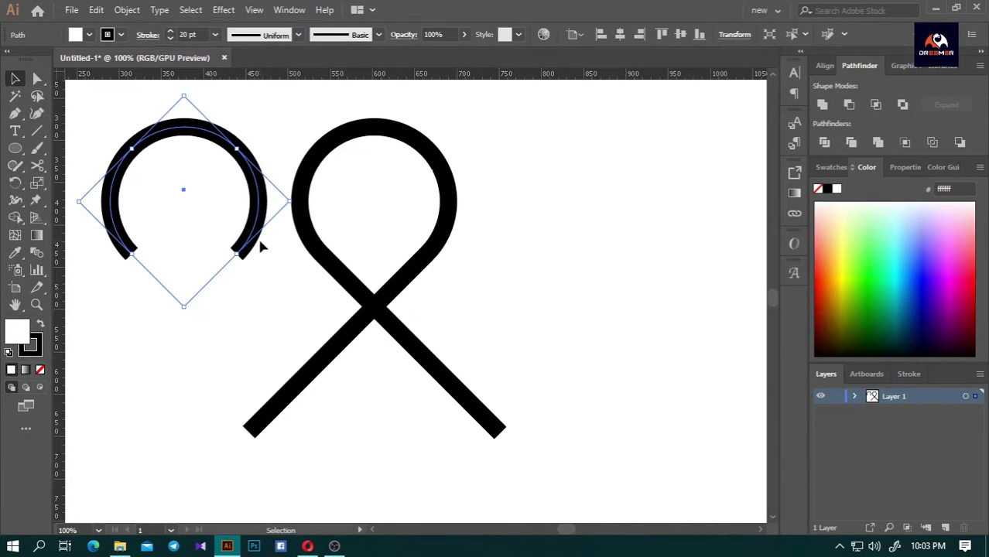
pyautogui.moveTo(301, 200); pyautogui.dragTo(208, 158)
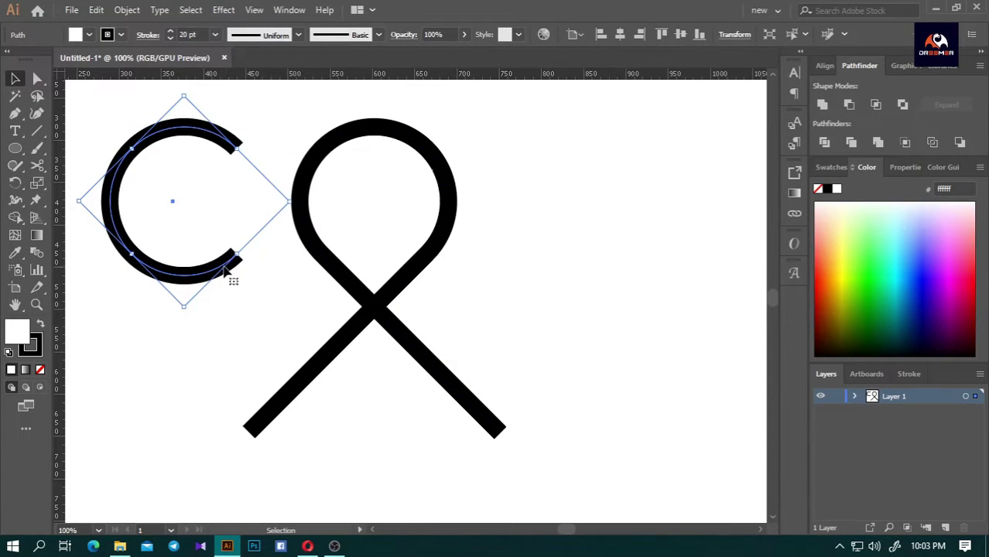
pyautogui.moveTo(210, 273); pyautogui.dragTo(223, 451)
pyautogui.hotkey('ctrl', 'shift', 'a')
pyautogui.hotkey('ctrl', '=')
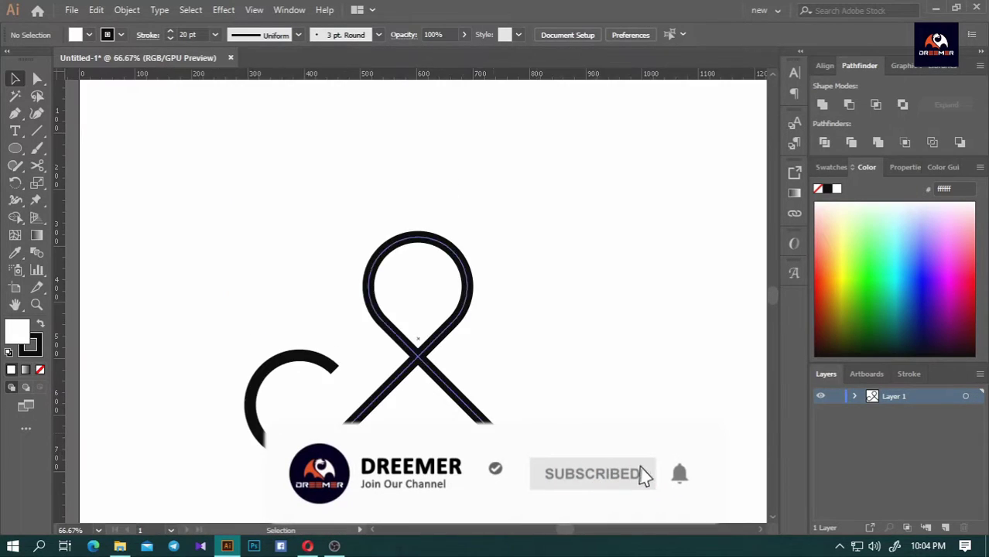
pyautogui.click(321, 314)
pyautogui.scroll(-1, 321, 313)
# - Resize the C arc and attach it to the end of the left leg
pyautogui.moveTo(316, 192); pyautogui.dragTo(309, 325)
pyautogui.hotkey('ctrl', 'shift', 'a')
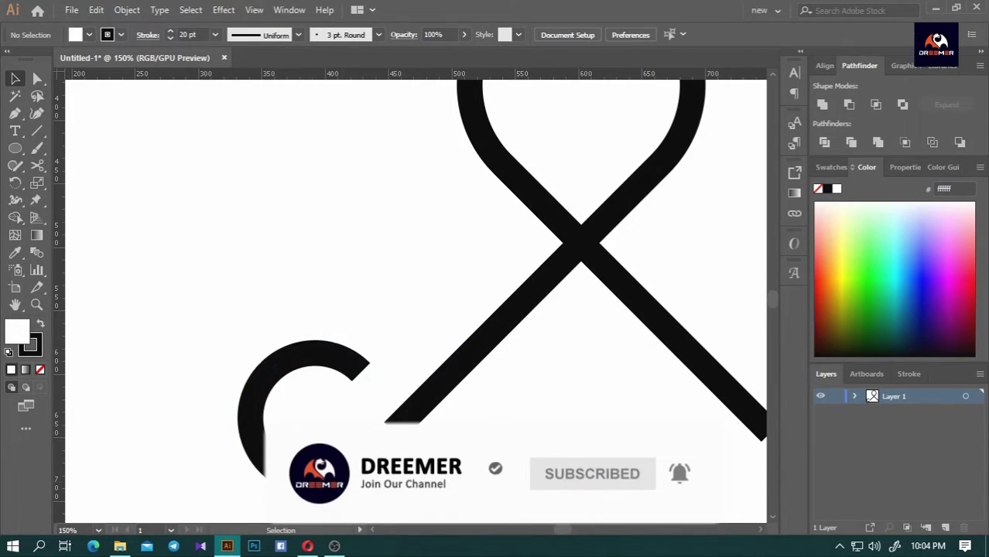
pyautogui.moveTo(379, 447); pyautogui.dragTo(412, 416)
pyautogui.press('a')
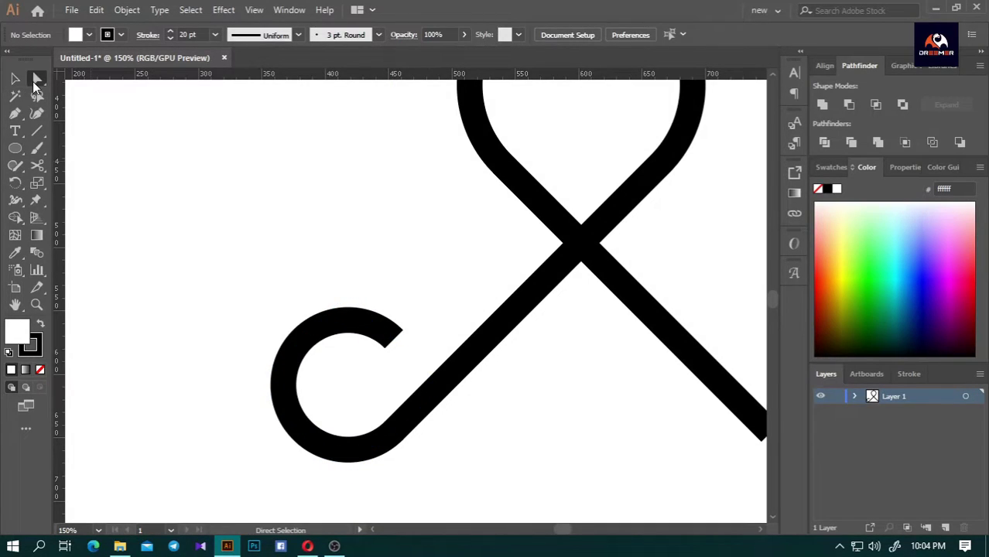
pyautogui.hotkey('ctrl', '-')
pyautogui.hotkey('ctrl', '-')
pyautogui.scroll(1, 232, 346)
# - Enlarge the curl, stretch it taller, and nudge it onto the left tentacle's end
pyautogui.press('v')
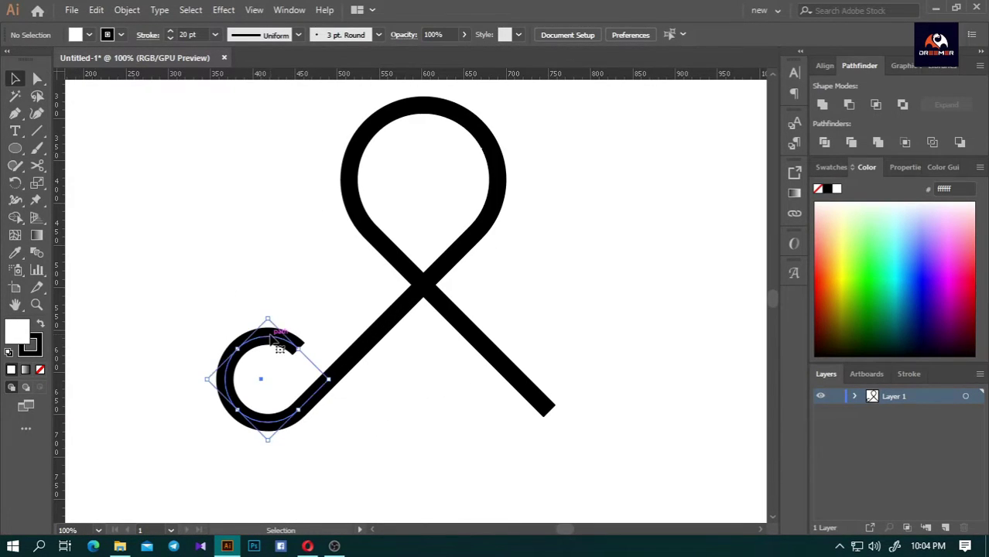
pyautogui.click(264, 335)
pyautogui.moveTo(266, 319); pyautogui.dragTo(267, 320)
pyautogui.scroll(2, 265, 433)
pyautogui.click(269, 263)
pyautogui.moveTo(269, 261); pyautogui.dragTo(273, 236)
pyautogui.moveTo(317, 397); pyautogui.dragTo(327, 389)
pyautogui.click(470, 438)
# - Duplicate the left curl to the right of the figure
pyautogui.scroll(-2, 325, 272)
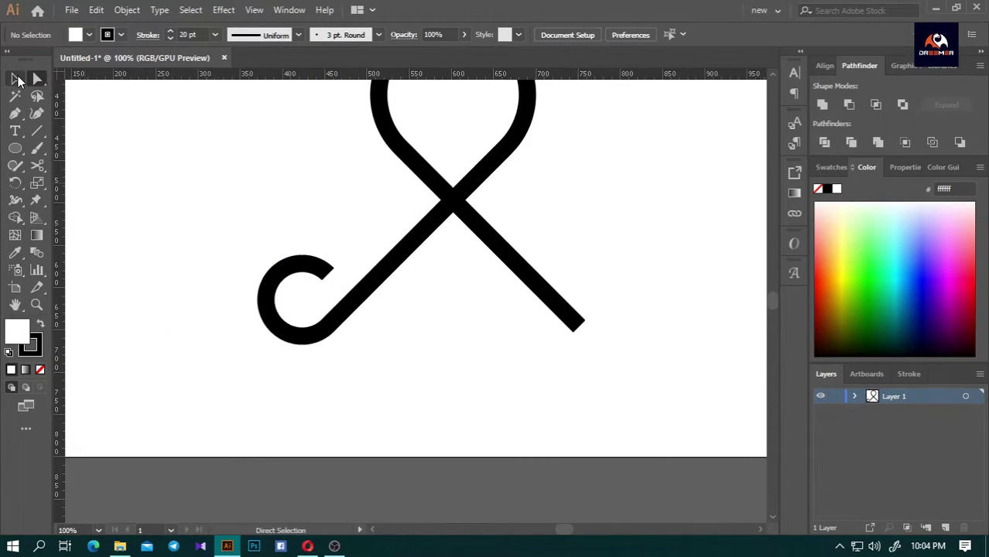
pyautogui.scroll(-1, 300, 404)
pyautogui.scroll(1, 479, 245)
pyautogui.click(213, 349)
pyautogui.moveTo(213, 348); pyautogui.dragTo(632, 167)
# - Reflect the copied curl vertically and join it to the right tentacle's end
pyautogui.click(562, 348)
pyautogui.rightClick(562, 349)
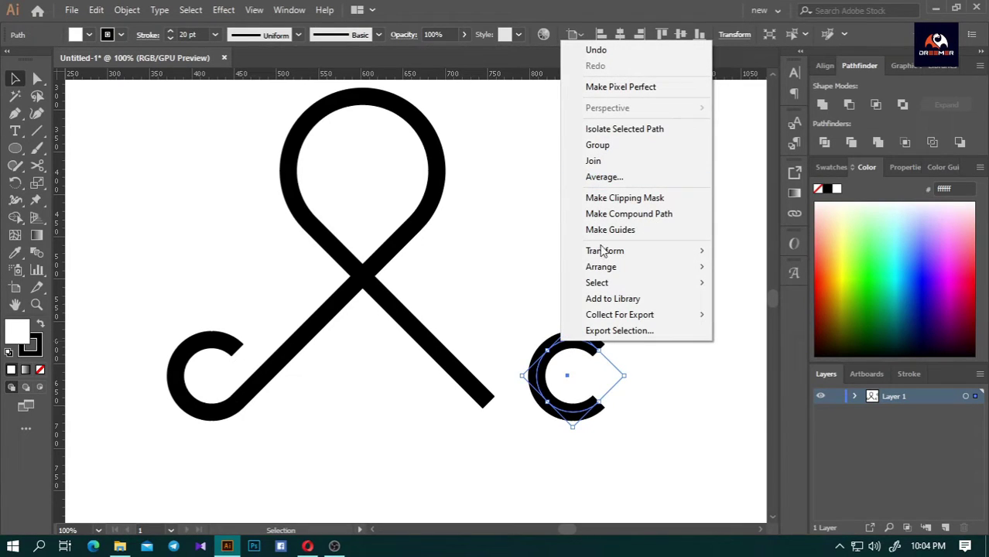
pyautogui.moveTo(609, 258)
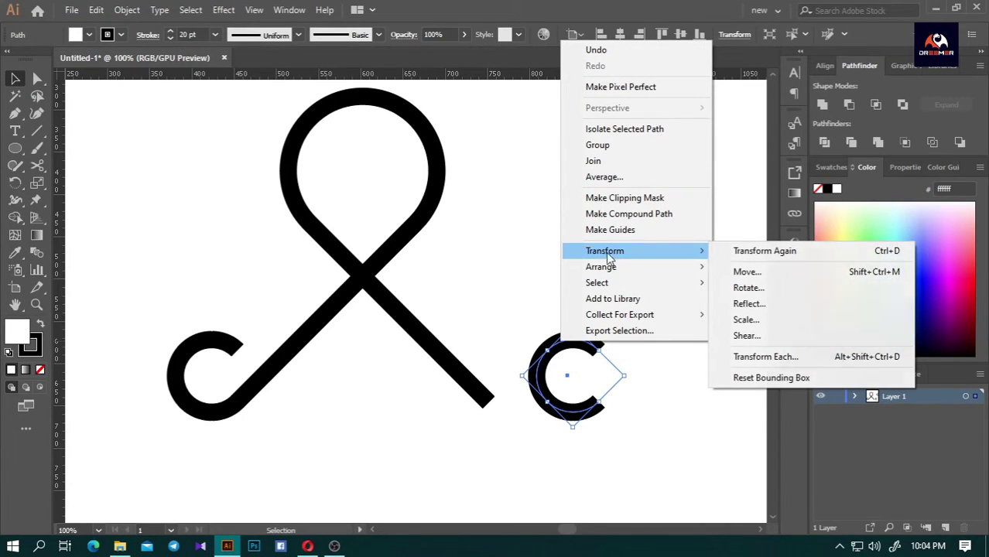
pyautogui.click(744, 309)
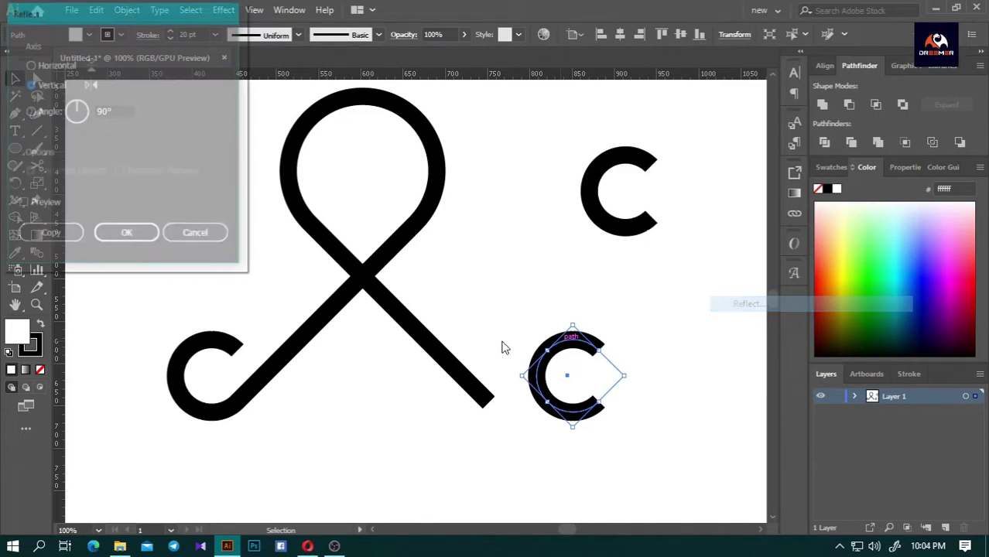
pyautogui.click(127, 233)
pyautogui.moveTo(579, 409); pyautogui.dragTo(532, 410)
pyautogui.click(538, 455)
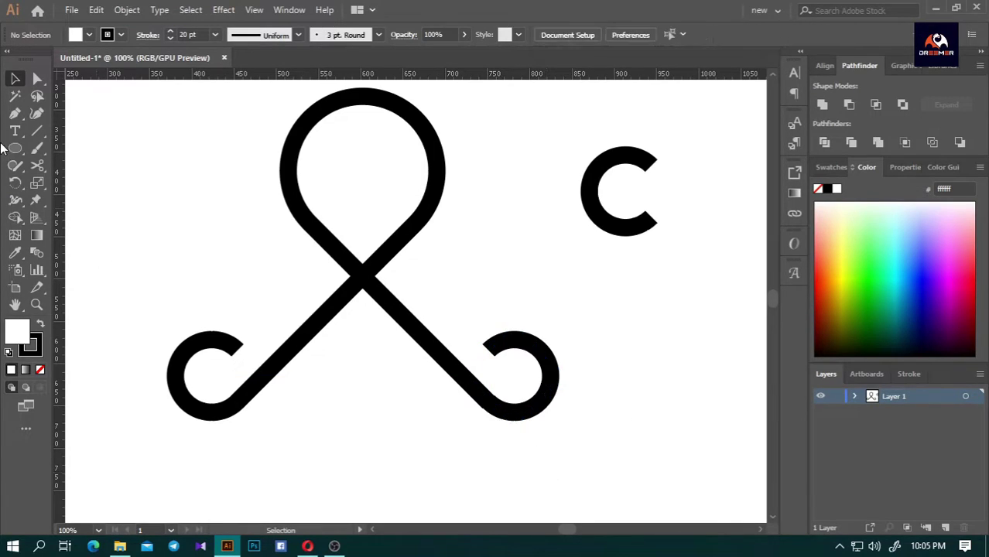
# - Draw an inverted-V chevron below the crossing with the Pen tool
pyautogui.press('a')
pyautogui.scroll(-2, 326, 262)
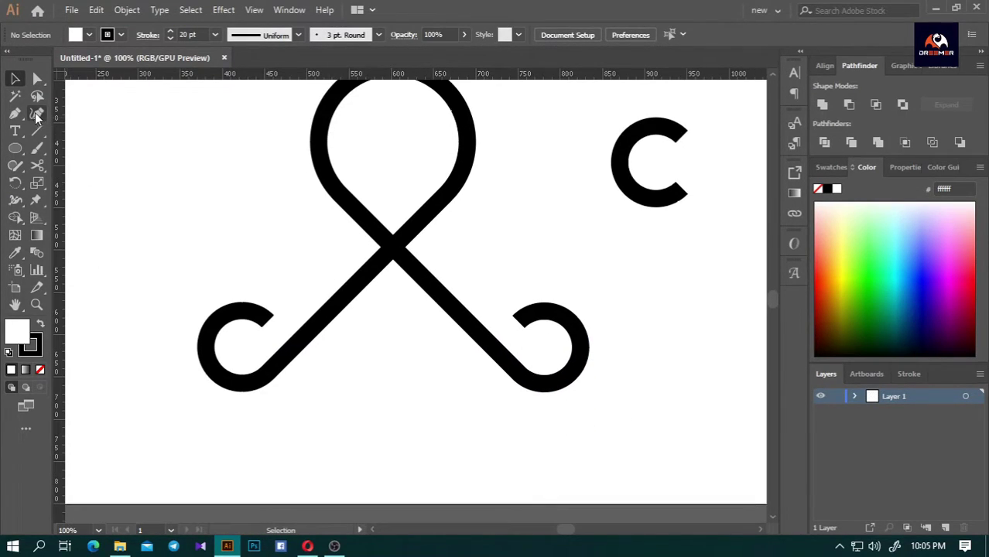
pyautogui.click(17, 114)
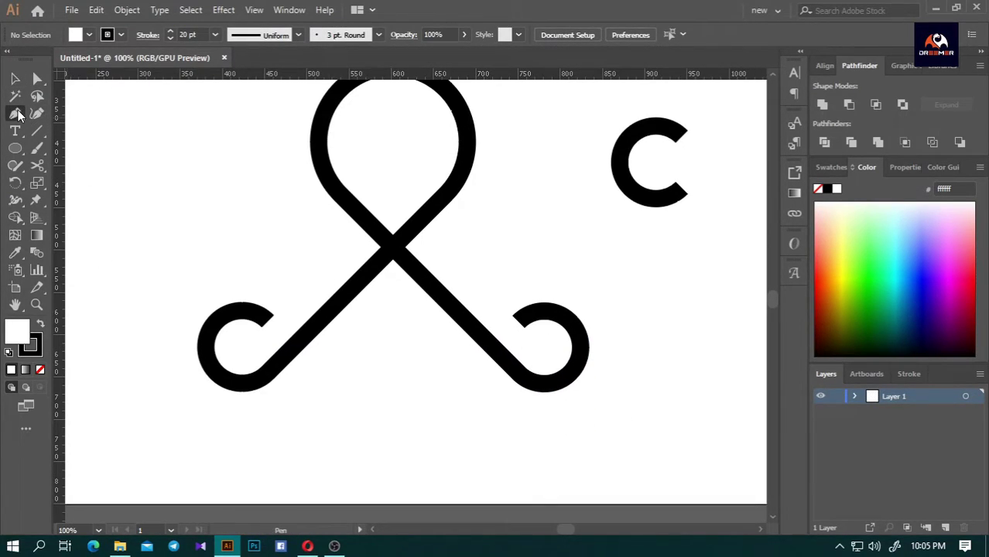
pyautogui.click(393, 282)
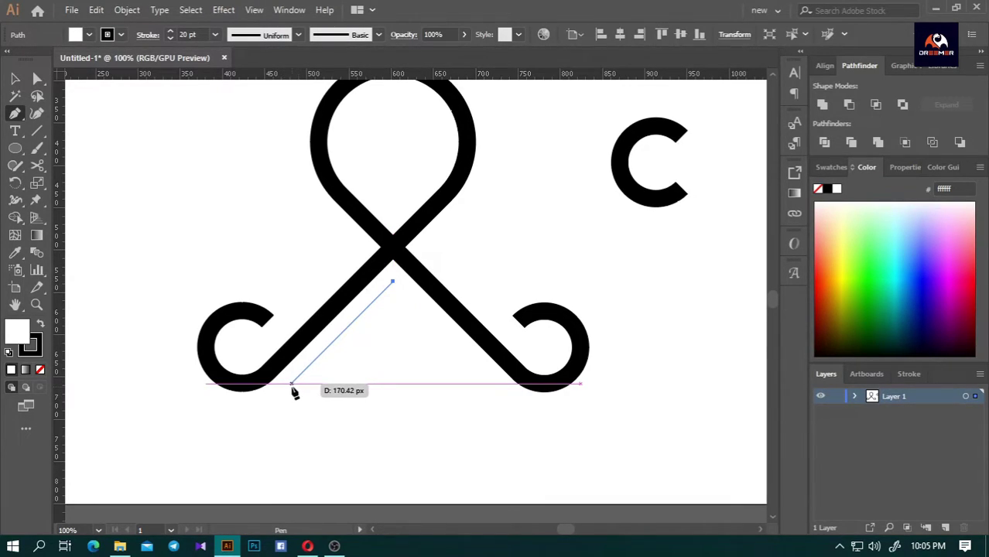
pyautogui.click(291, 385)
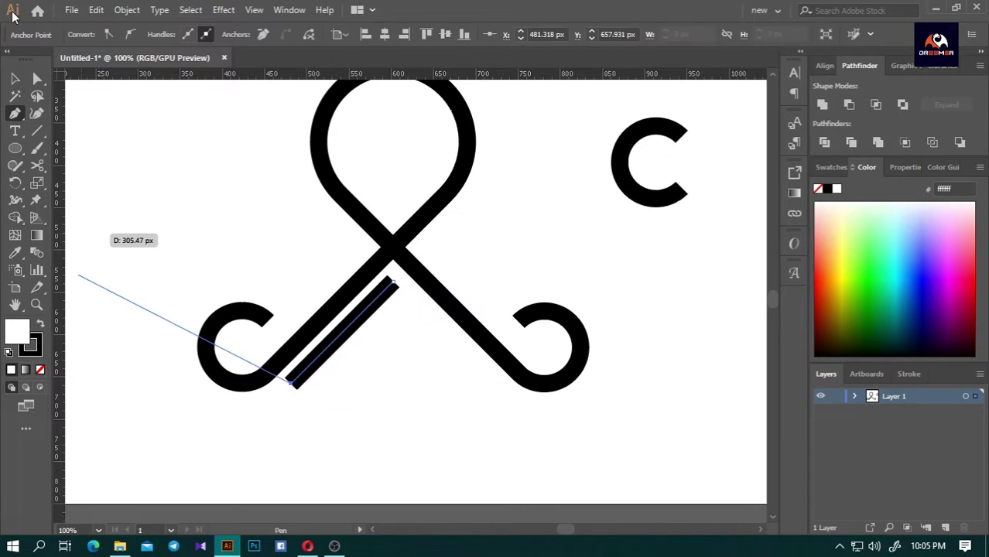
pyautogui.keyDown('ctrl'); pyautogui.click(90, 145); pyautogui.keyUp('ctrl')
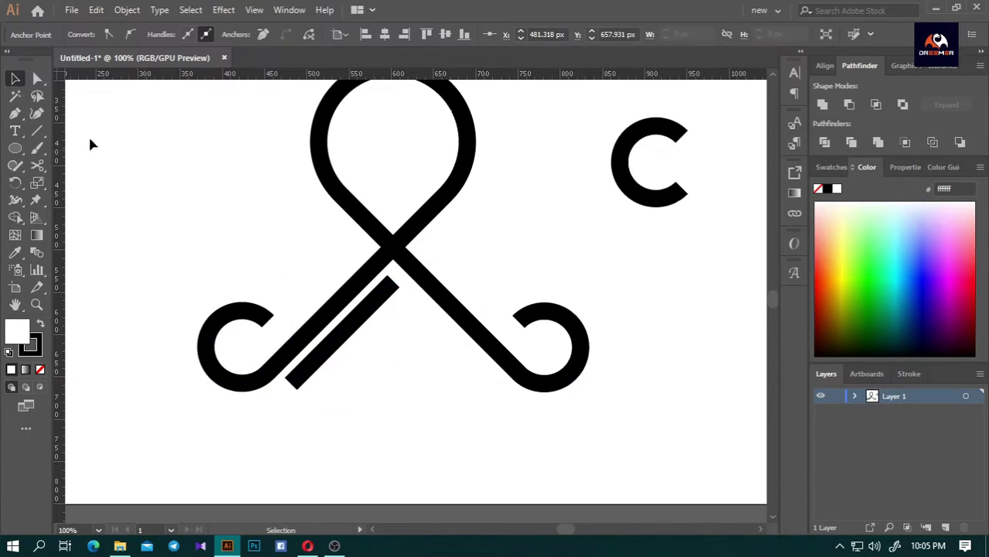
pyautogui.click(393, 285)
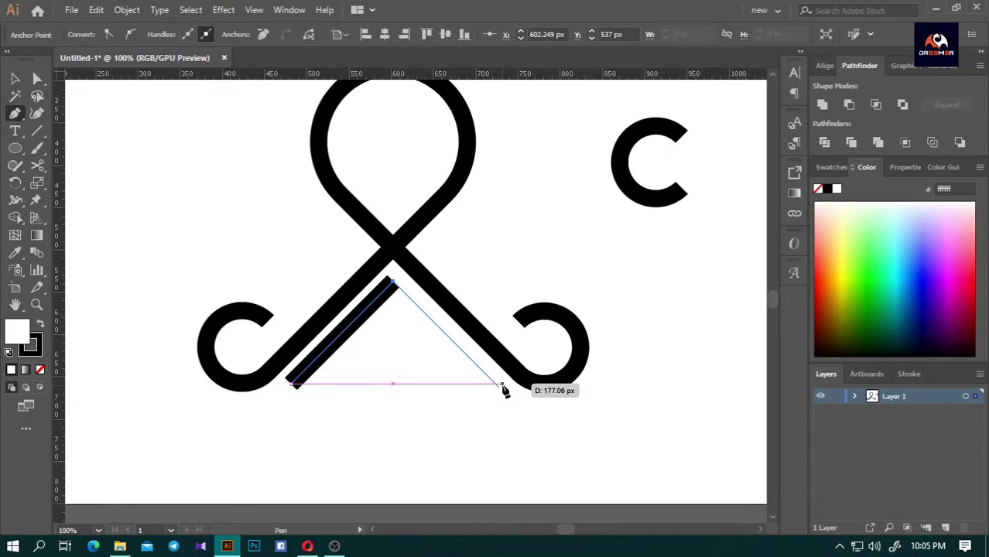
pyautogui.click(497, 384)
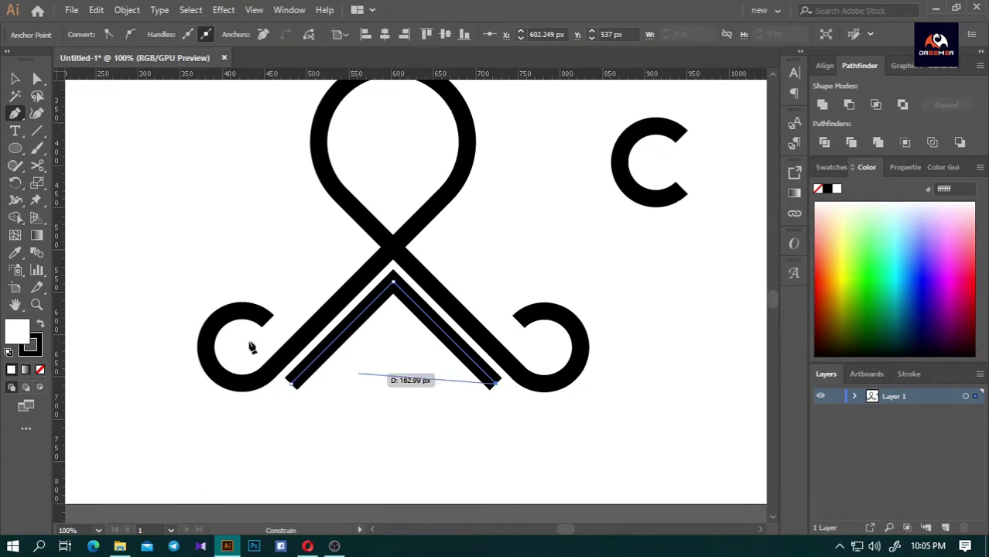
pyautogui.keyDown('ctrl'); pyautogui.click(418, 323); pyautogui.keyUp('ctrl')
# - Move the chevron slightly down and shrink it a little
pyautogui.moveTo(419, 322); pyautogui.dragTo(431, 355)
pyautogui.moveTo(491, 405)
pyautogui.mouseDown()
pyautogui.moveTo(498, 400)
pyautogui.moveTo(485, 397)
pyautogui.mouseUp()
pyautogui.click(568, 450)
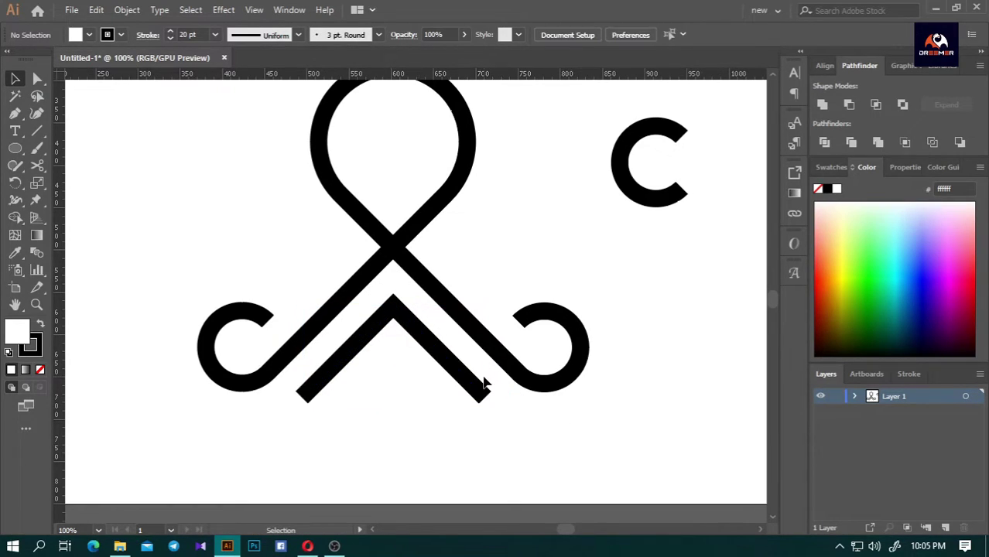
# - Move the spare curl near the chevron and rotate it 90°
pyautogui.moveTo(654, 199); pyautogui.dragTo(331, 463)
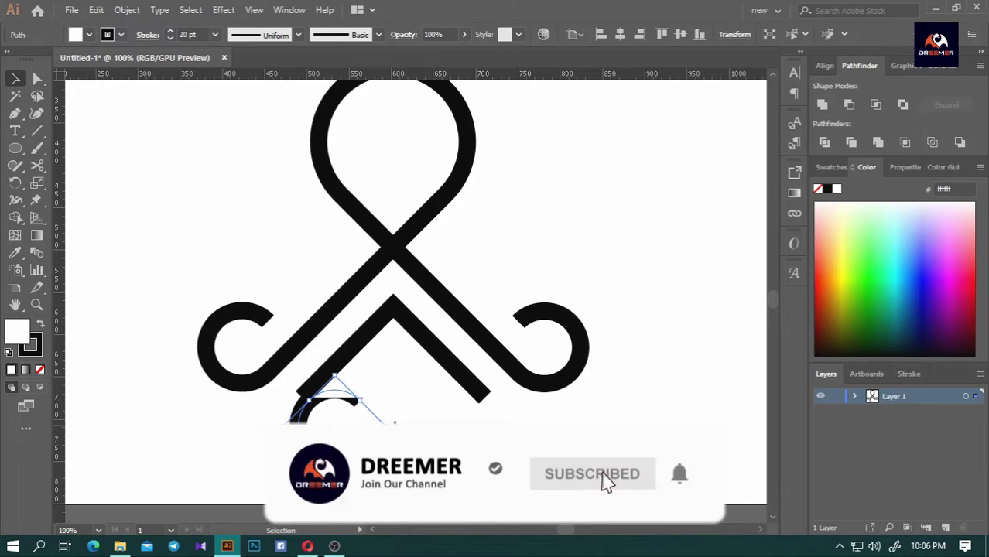
pyautogui.moveTo(369, 363); pyautogui.dragTo(372, 364)
pyautogui.click(383, 363)
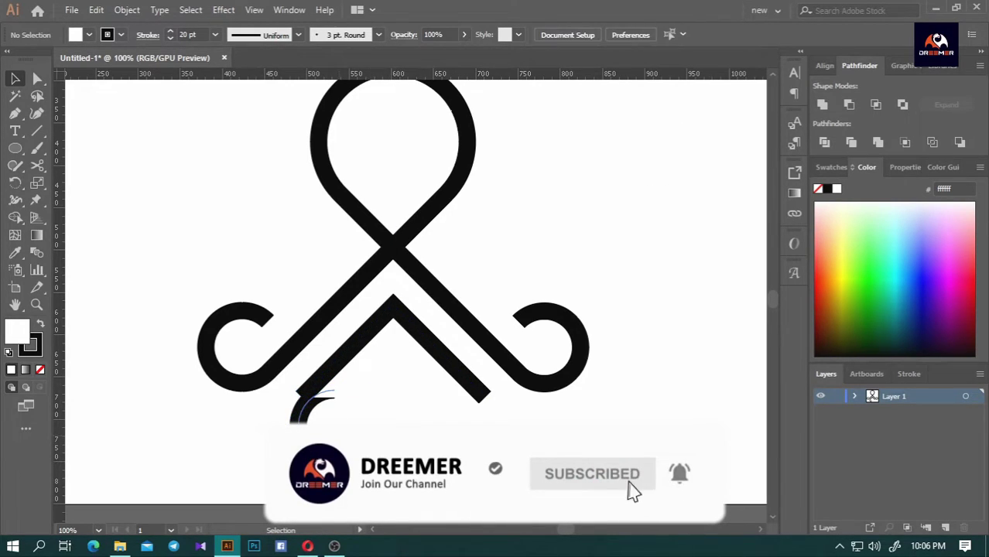
# - Set the chevron's fill to None
pyautogui.click(364, 334)
pyautogui.click(39, 369)
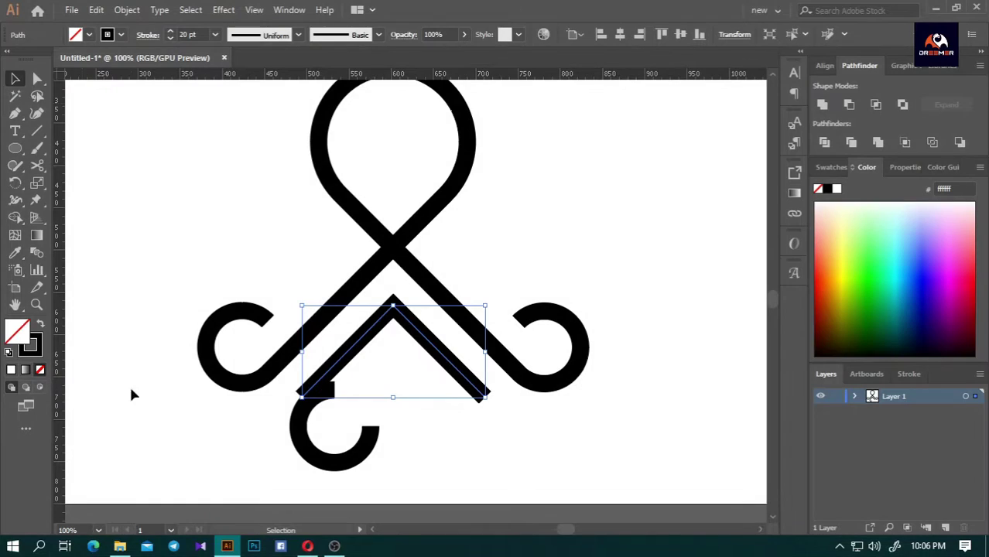
pyautogui.click(478, 478)
# - Snap the curl onto the chevron's left end and place a copy beside it
pyautogui.moveTo(332, 418); pyautogui.dragTo(343, 385)
pyautogui.click(449, 433)
pyautogui.scroll(2, 329, 418)
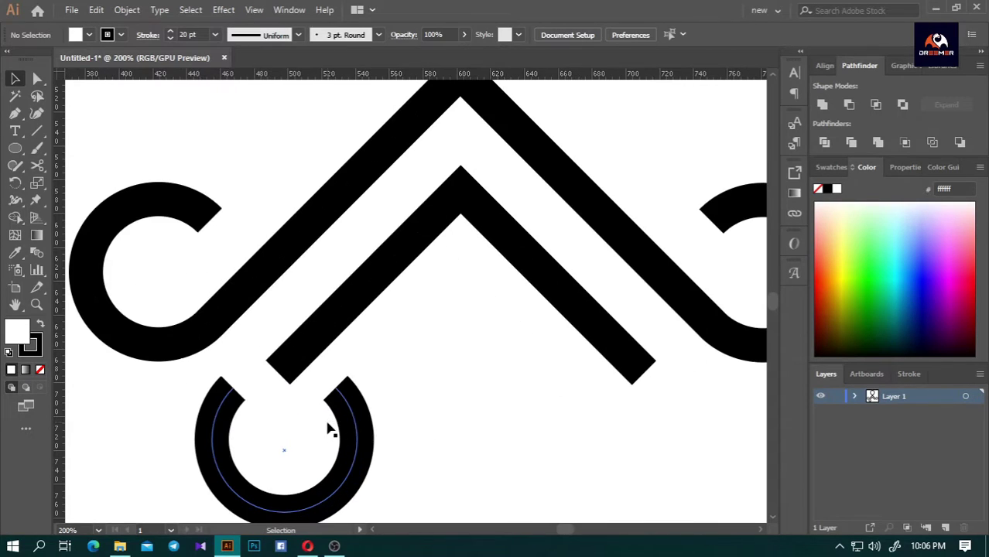
pyautogui.moveTo(357, 419); pyautogui.dragTo(397, 404)
pyautogui.click(513, 468)
pyautogui.scroll(-2, 225, 416)
pyautogui.scroll(1, 226, 416)
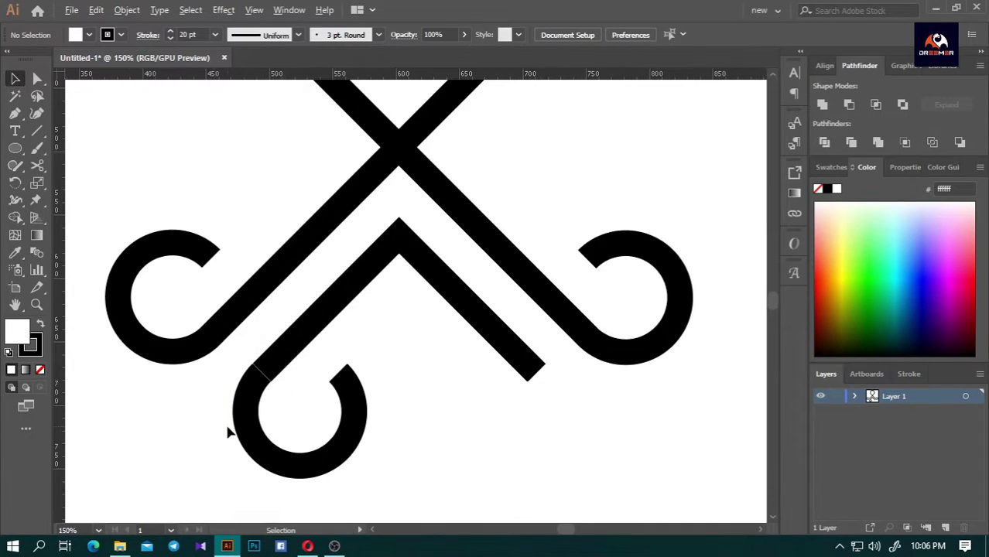
pyautogui.click(236, 416)
pyautogui.moveTo(277, 462); pyautogui.dragTo(432, 463)
# - Mirror the copied curl and shift it right under the chevron's right arm
pyautogui.rightClick(434, 460)
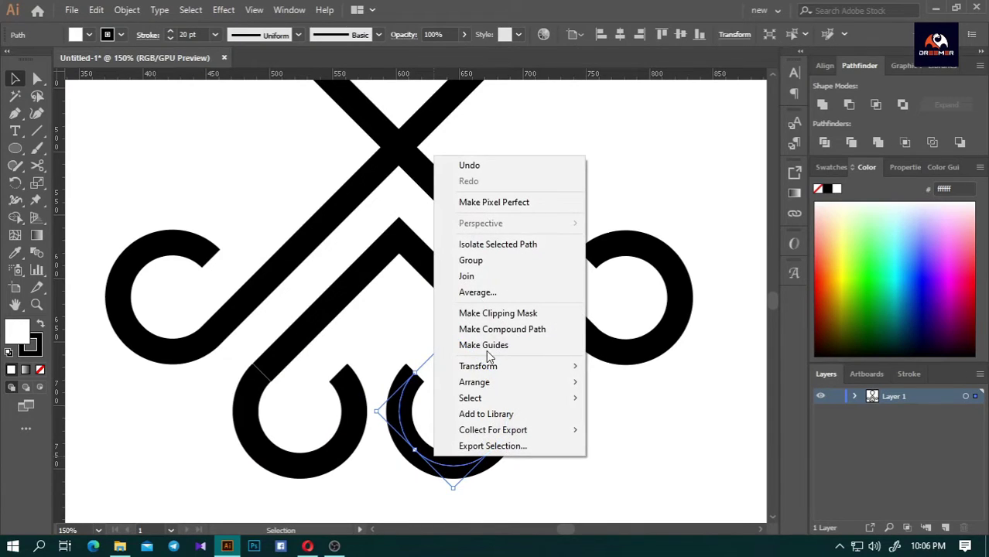
pyautogui.moveTo(490, 367)
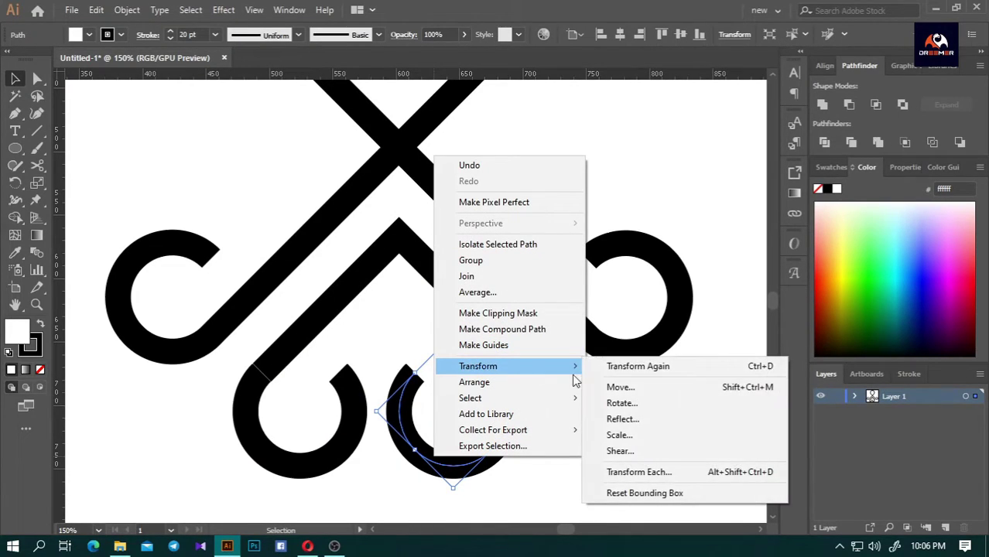
pyautogui.click(632, 419)
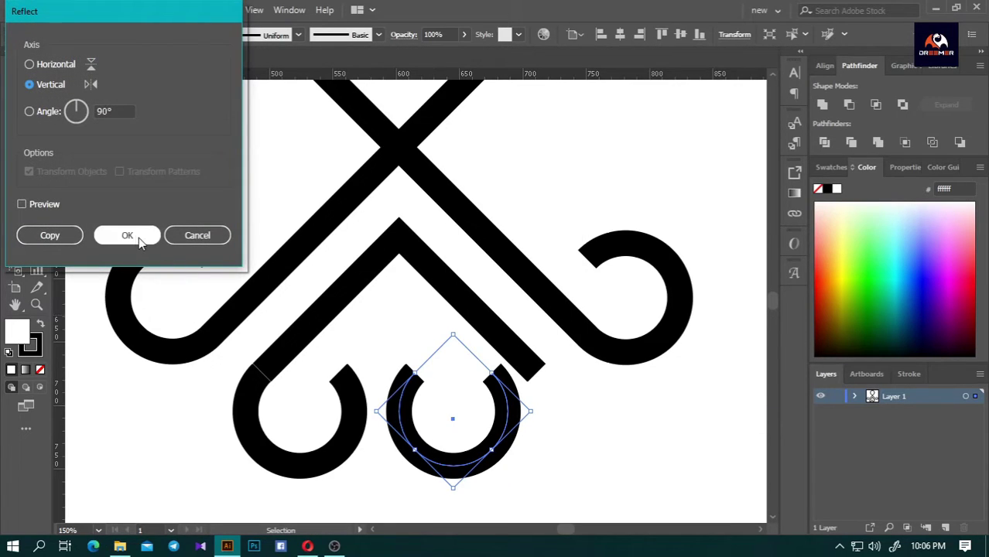
pyautogui.click(128, 234)
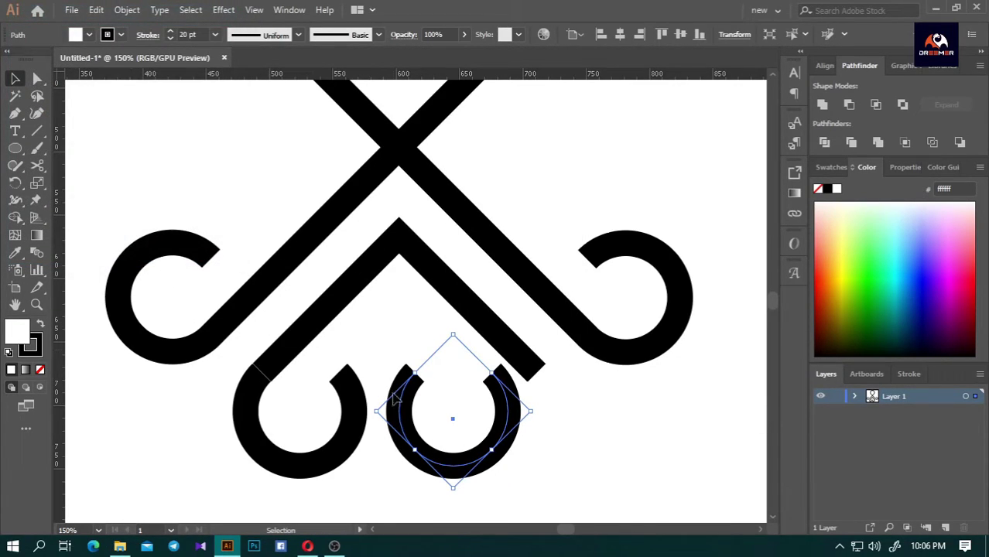
pyautogui.moveTo(507, 424); pyautogui.dragTo(548, 417)
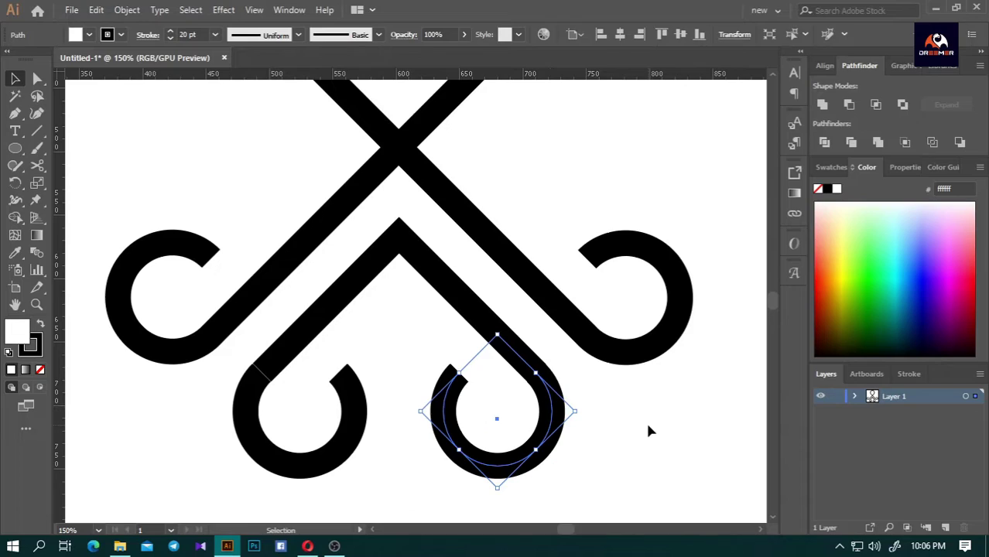
pyautogui.click(610, 423)
pyautogui.click(37, 78)
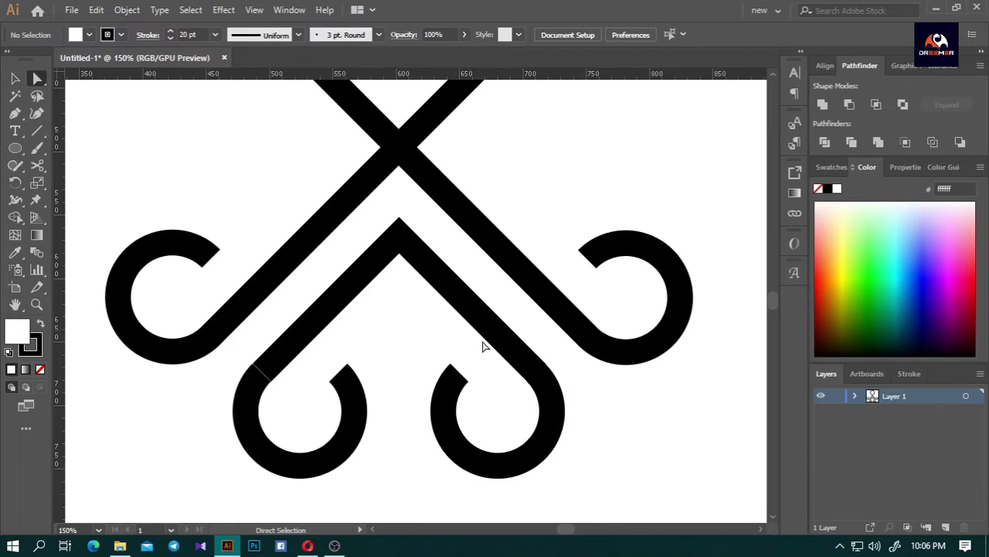
# - Connect the chevron's endpoints to the lower curls using Connect Selected End Points
pyautogui.scroll(2, 333, 394)
pyautogui.moveTo(267, 367); pyautogui.dragTo(205, 387)
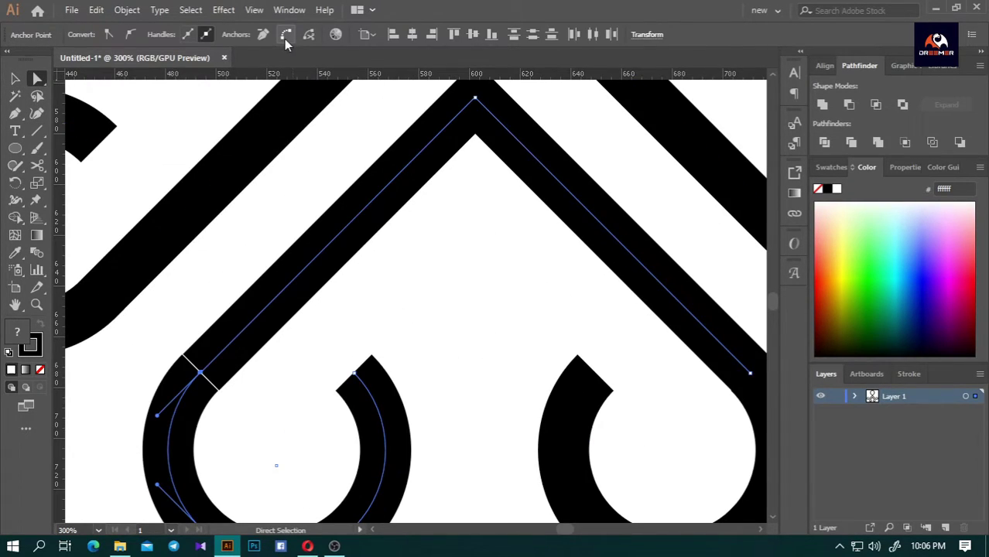
pyautogui.scroll(-1, 325, 201)
pyautogui.click(622, 342)
pyautogui.click(632, 331)
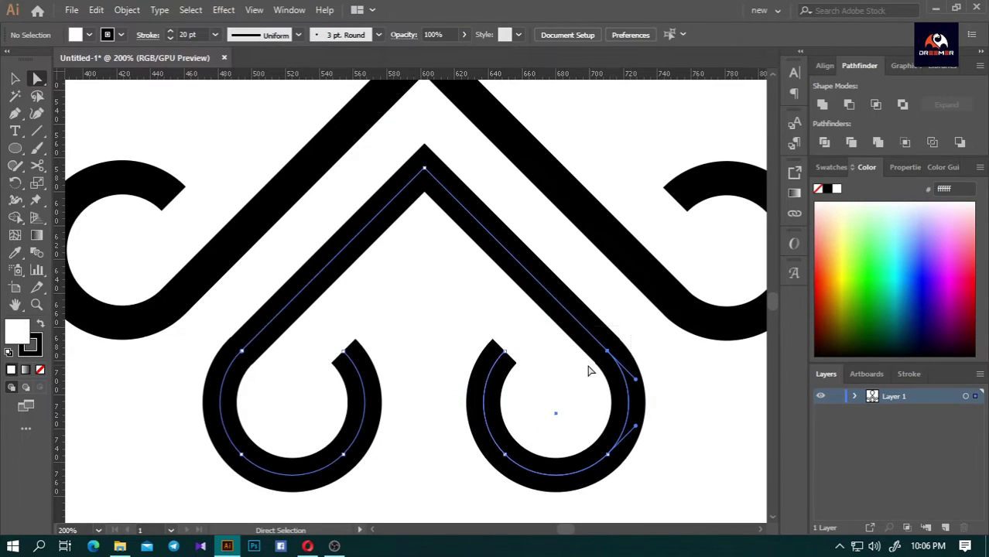
pyautogui.moveTo(589, 370); pyautogui.dragTo(590, 371)
pyautogui.scroll(-3, 280, 376)
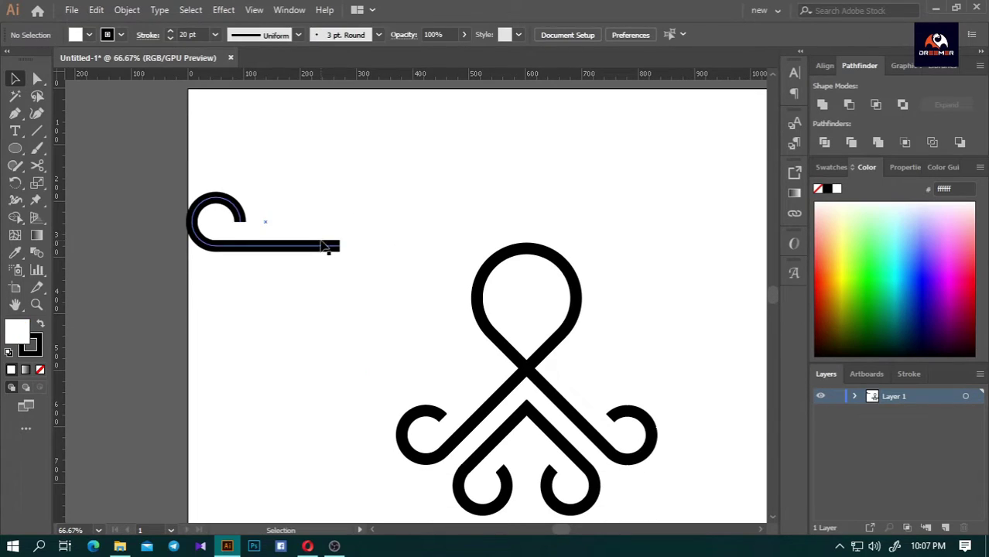
# - Move the new curl into place on the left of the head
pyautogui.moveTo(330, 245); pyautogui.dragTo(480, 374)
pyautogui.click(700, 345)
pyautogui.scroll(-2, 249, 373)
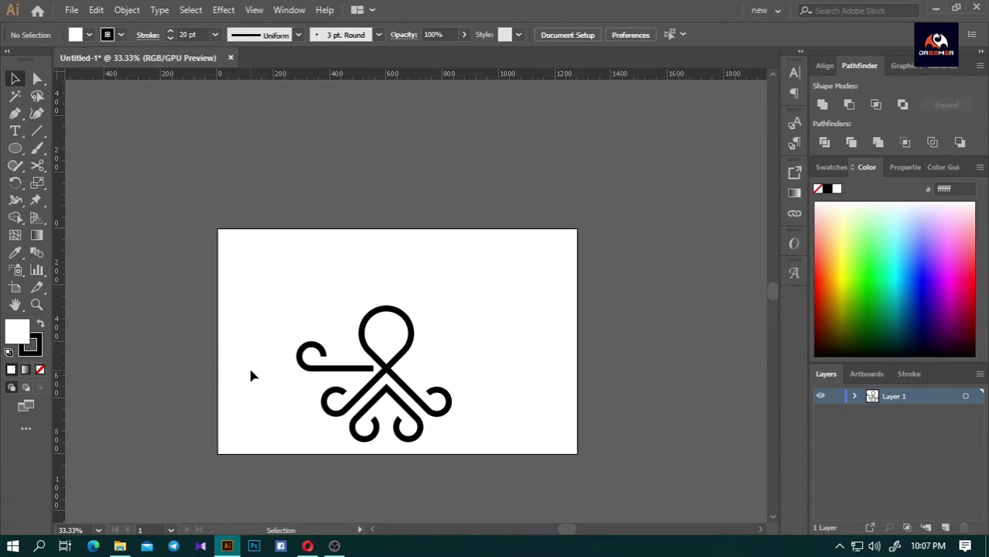
pyautogui.scroll(3, 250, 375)
# - Shorten the left curl's straight arm and shift it right toward the crossing
pyautogui.click(166, 250)
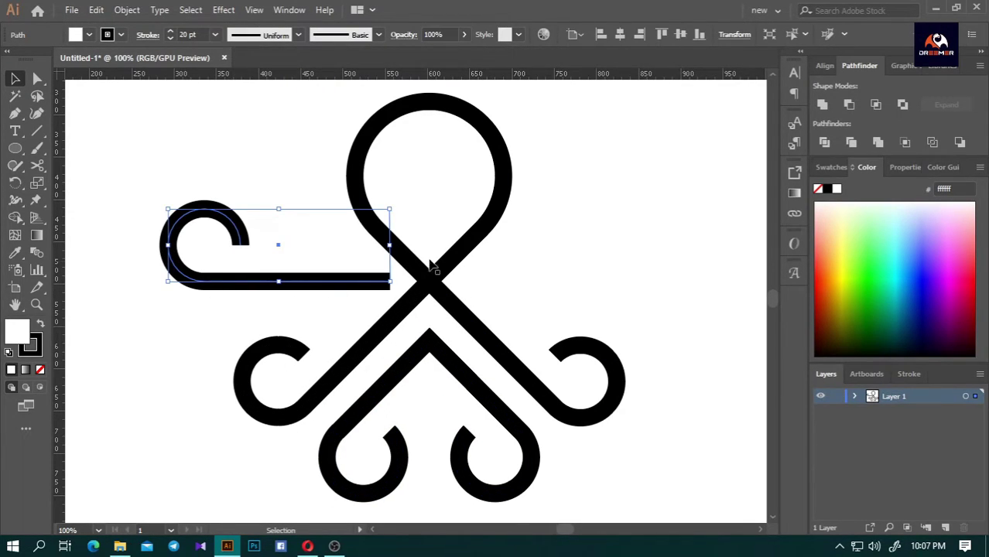
pyautogui.press('a')
pyautogui.moveTo(384, 288); pyautogui.dragTo(345, 293)
pyautogui.click(17, 79)
pyautogui.click(658, 282)
pyautogui.scroll(-3, 166, 327)
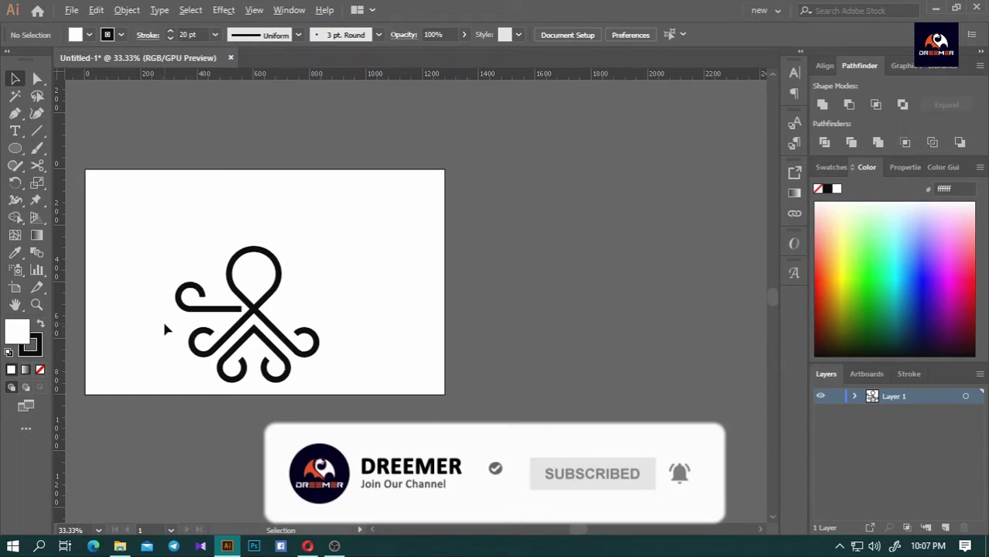
pyautogui.scroll(2, 140, 305)
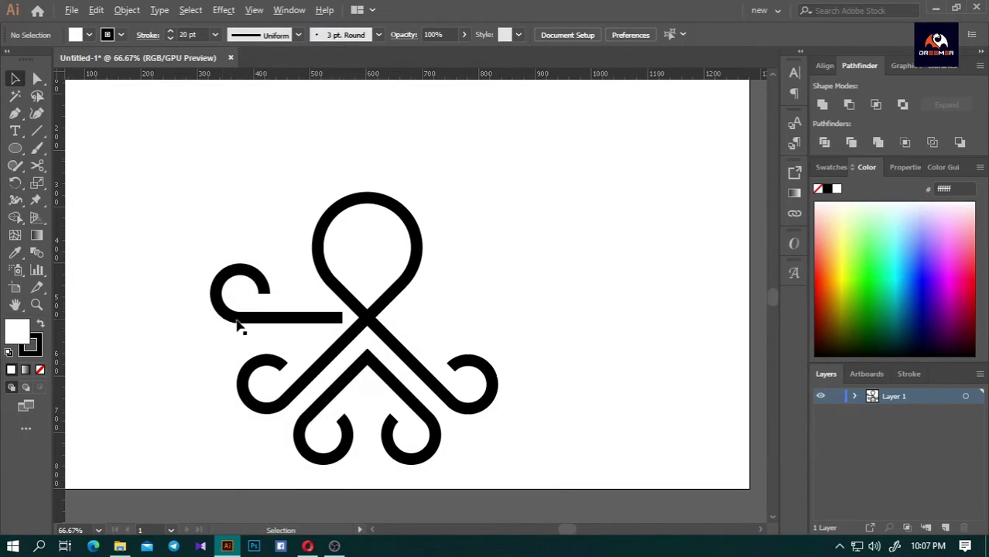
# - Reselect the left curl's anchor points, then the whole tentacle path
pyautogui.press('a')
pyautogui.click(232, 327)
pyautogui.scroll(1, 232, 327)
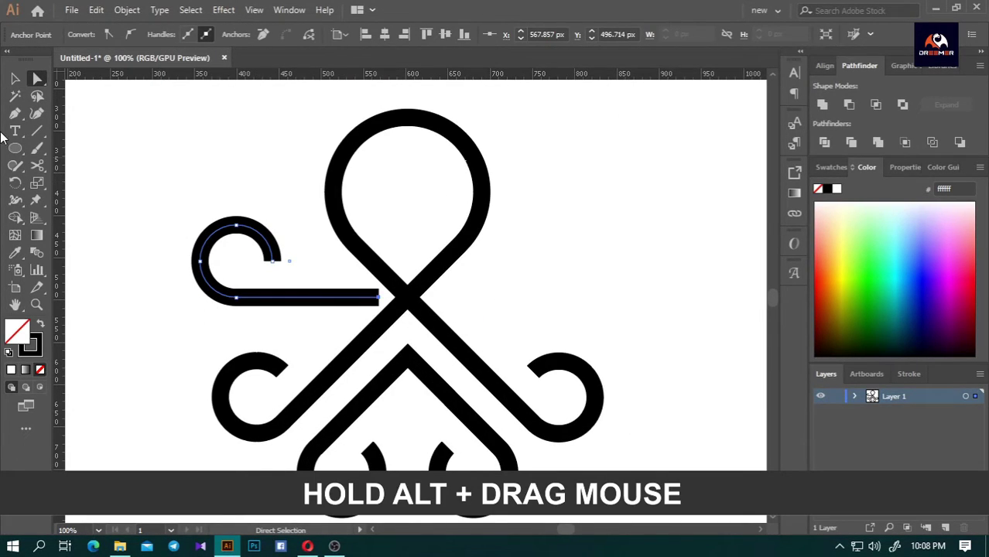
pyautogui.click(15, 78)
# - Duplicate the curl to the right of the head and reflect it across the vertical axis
pyautogui.click(568, 255)
pyautogui.moveTo(338, 305); pyautogui.dragTo(599, 309)
pyautogui.rightClick(599, 309)
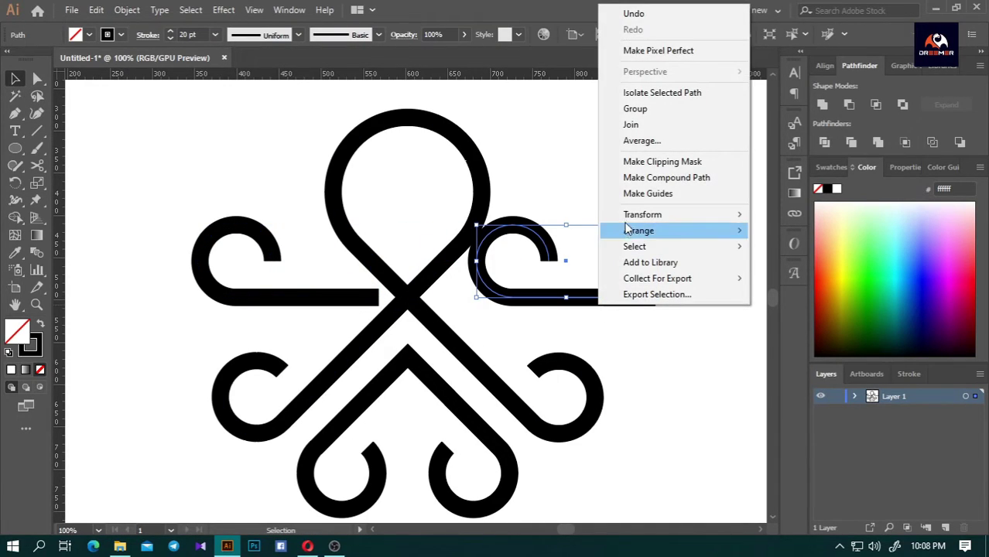
pyautogui.moveTo(635, 217)
pyautogui.click(778, 267)
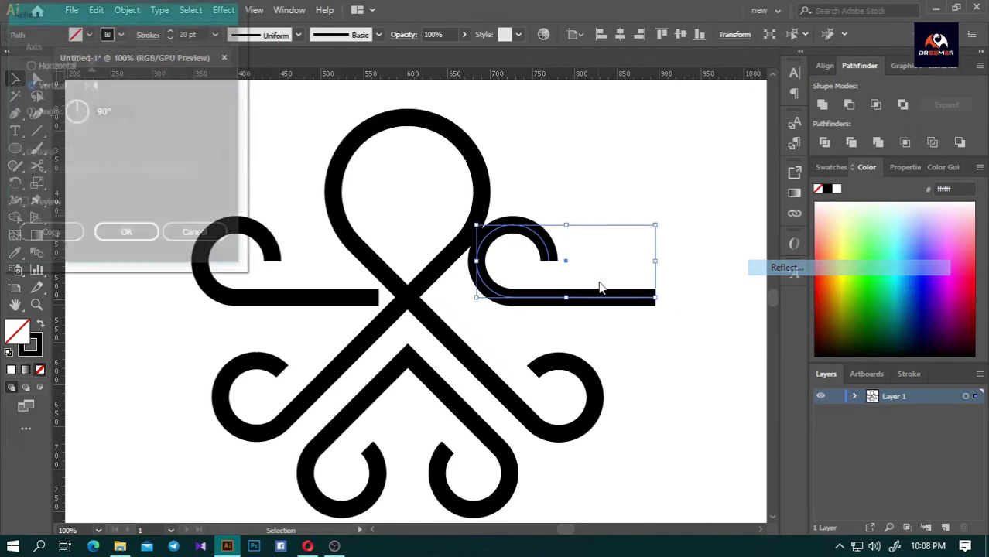
pyautogui.click(127, 236)
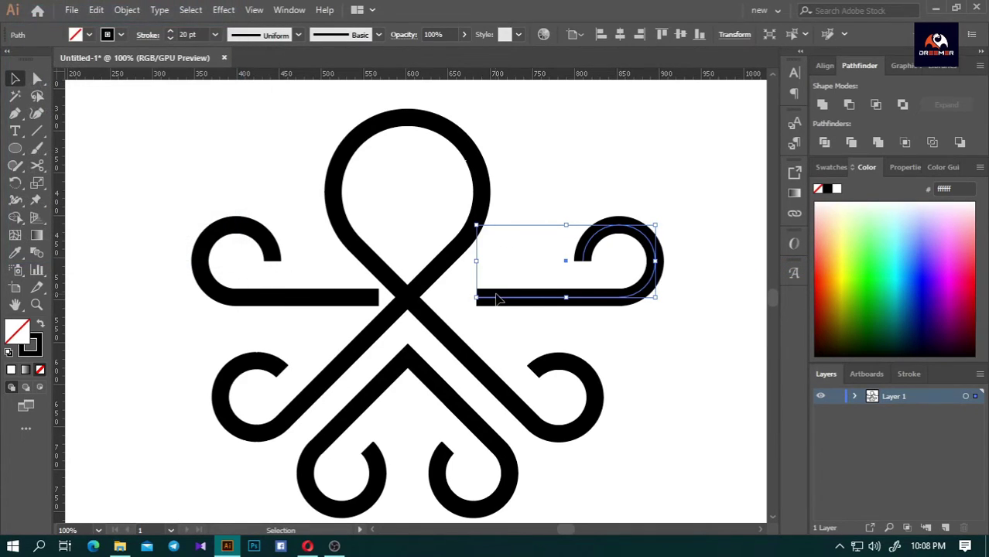
# - Slide the mirrored curl left along its arm to meet the crossing
pyautogui.moveTo(506, 304); pyautogui.dragTo(472, 304)
pyautogui.click(562, 129)
pyautogui.hotkey('ctrl', '-')
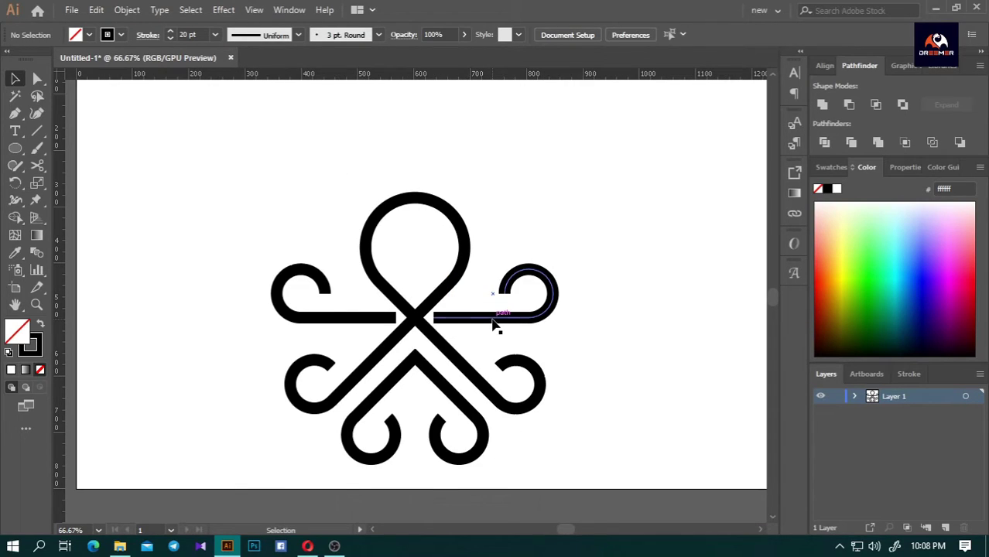
# - Select every path of the octopus, including both curled tentacles
pyautogui.click(495, 325)
pyautogui.keyDown('shift'); pyautogui.click(356, 324); pyautogui.keyUp('shift')
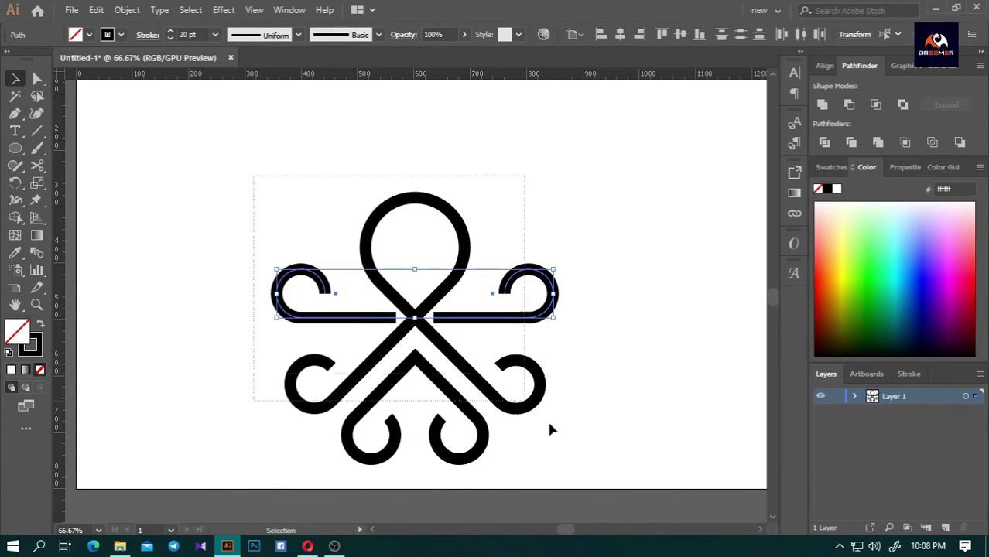
pyautogui.moveTo(524, 404); pyautogui.dragTo(265, 217)
pyautogui.click(147, 36)
# - Give all octopus paths a fill of None and Round Cap stroke ends, then deselect
pyautogui.click(147, 35)
pyautogui.press('/')
pyautogui.click(147, 36)
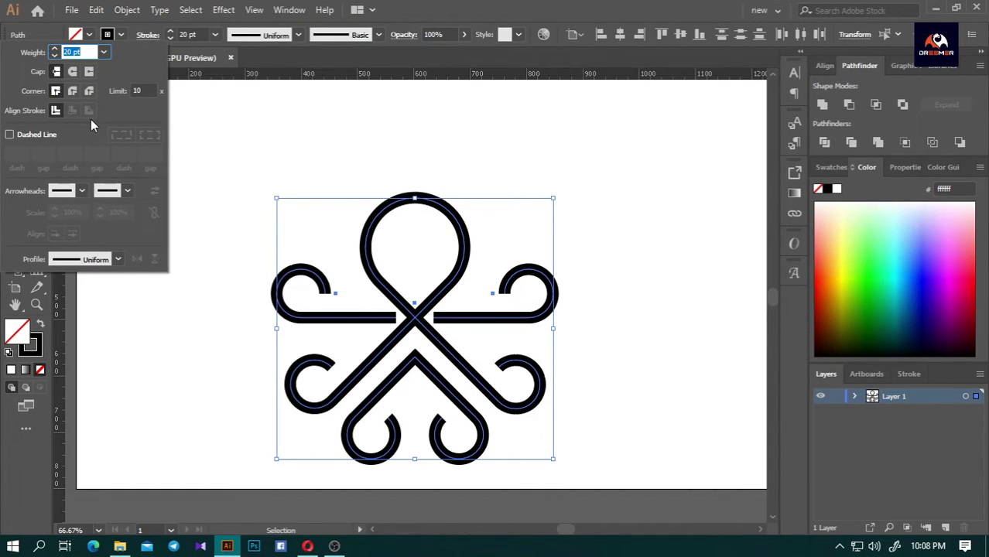
pyautogui.click(72, 72)
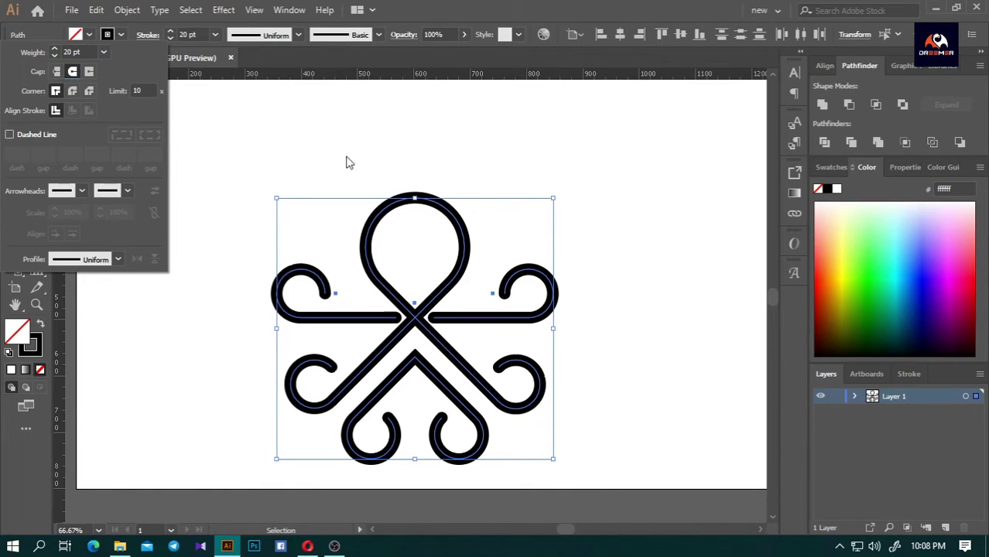
pyautogui.click(613, 229)
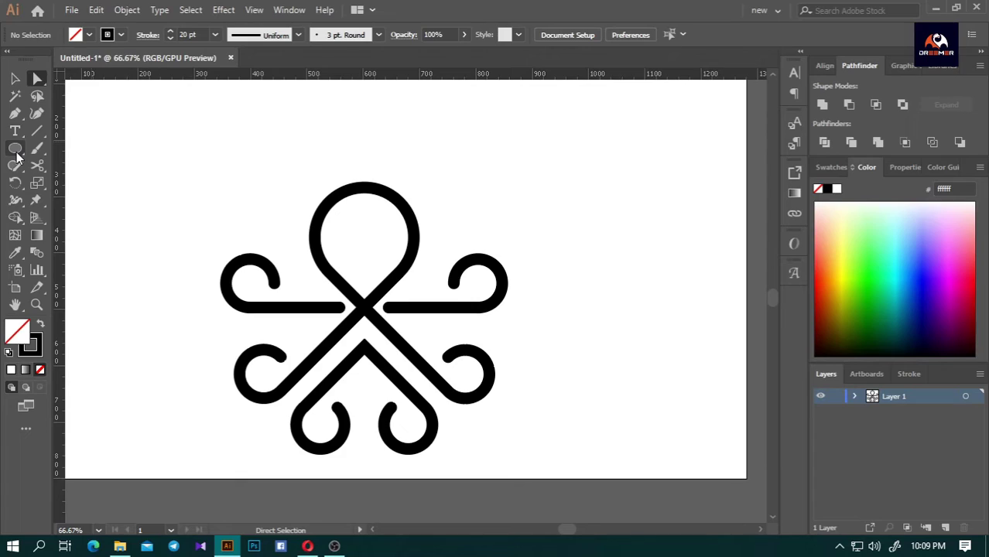
# - Draw a thick-outlined circle centred inside the head loop as the eye, then deselect
pyautogui.click(17, 154)
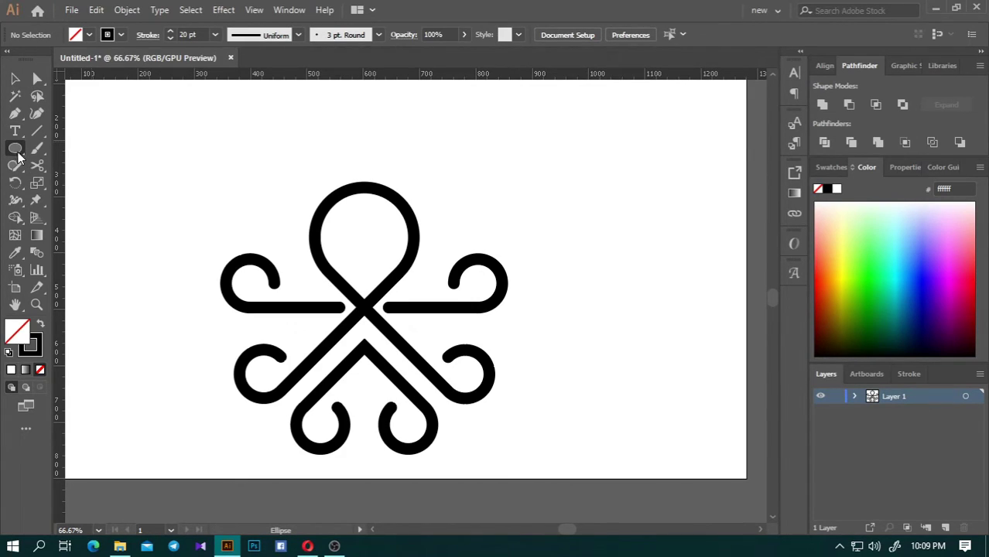
pyautogui.moveTo(363, 242)
pyautogui.mouseDown()
pyautogui.moveTo(408, 287)
pyautogui.moveTo(396, 274)
pyautogui.mouseUp()
pyautogui.press('v')
pyautogui.click(455, 206)
pyautogui.scroll(2, 386, 223)
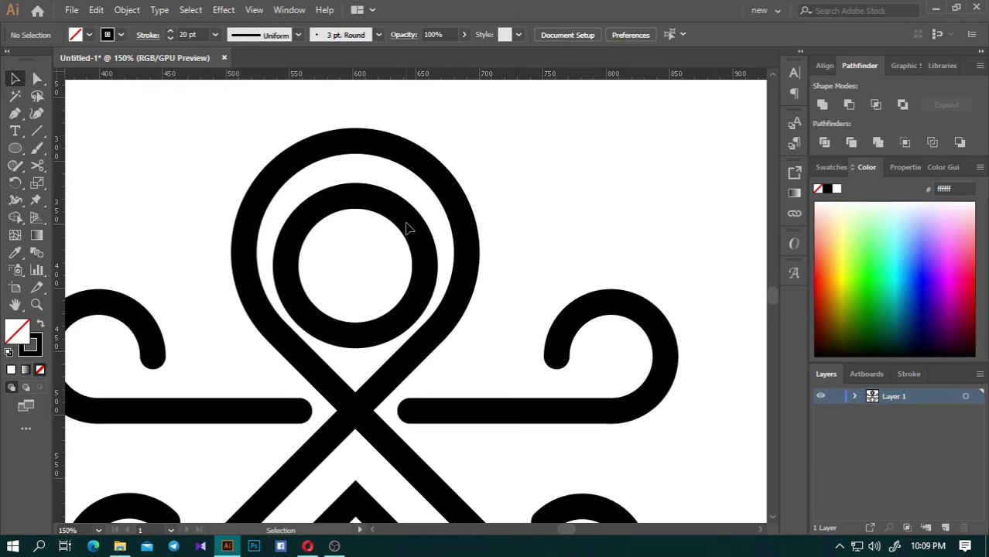